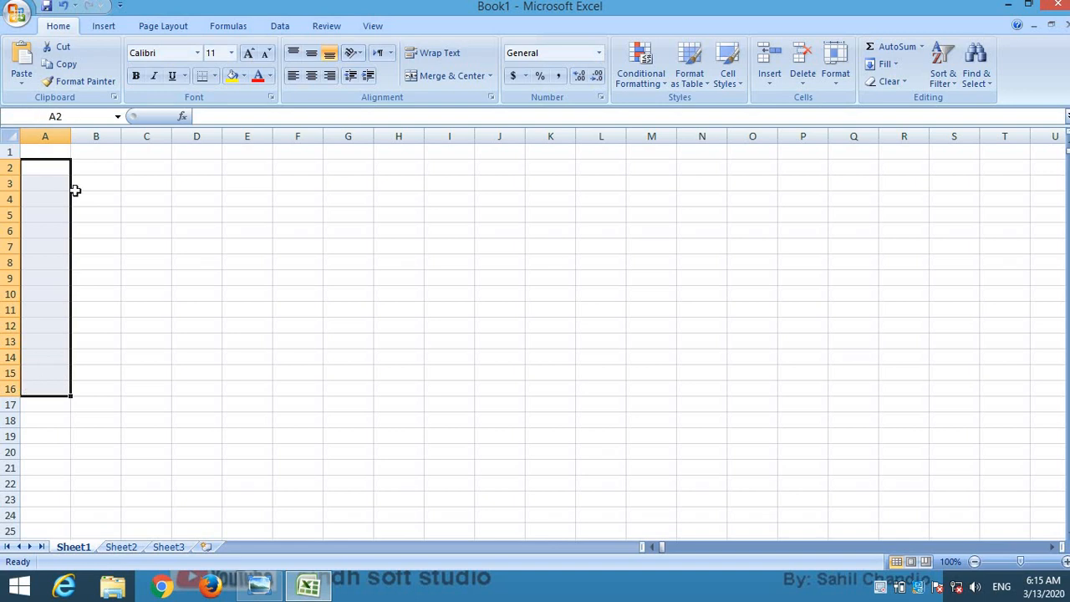
# Examine the worksheet's rows, columns, formula bar and cell addresses, selecting cells such as I5, C3, A2 and D7.
pyautogui.click(82, 153)
pyautogui.moveTo(54, 156); pyautogui.dragTo(574, 177)
pyautogui.click(449, 214)
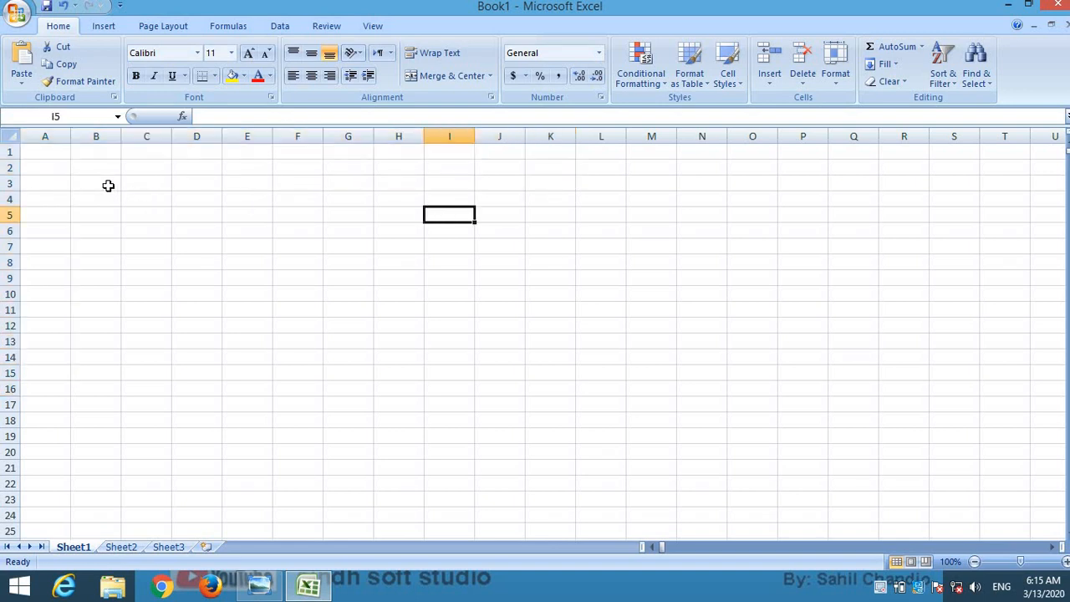
pyautogui.click(207, 117)
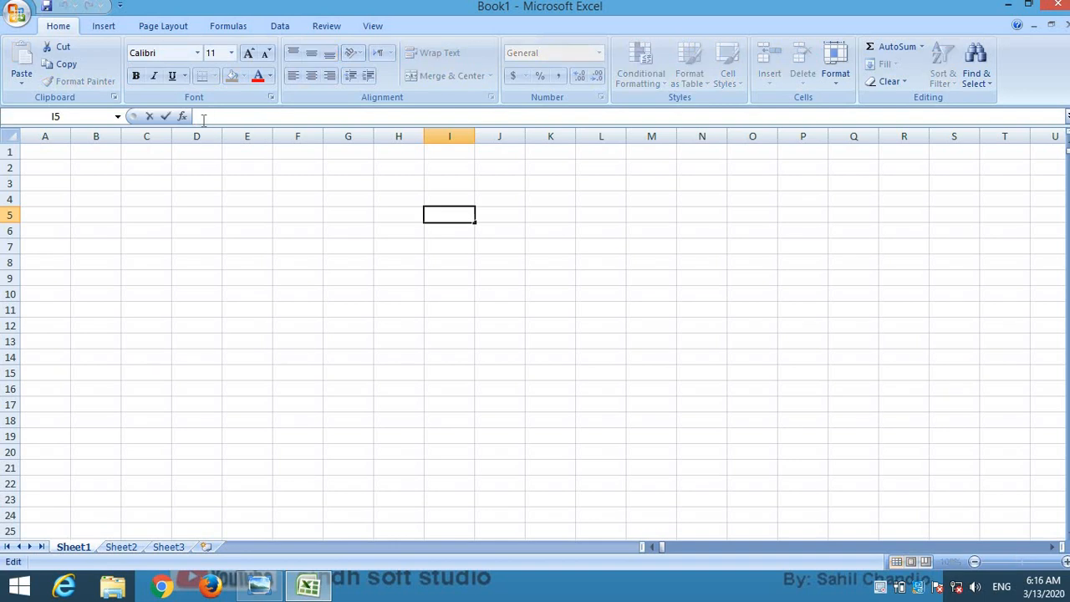
pyautogui.click(159, 181)
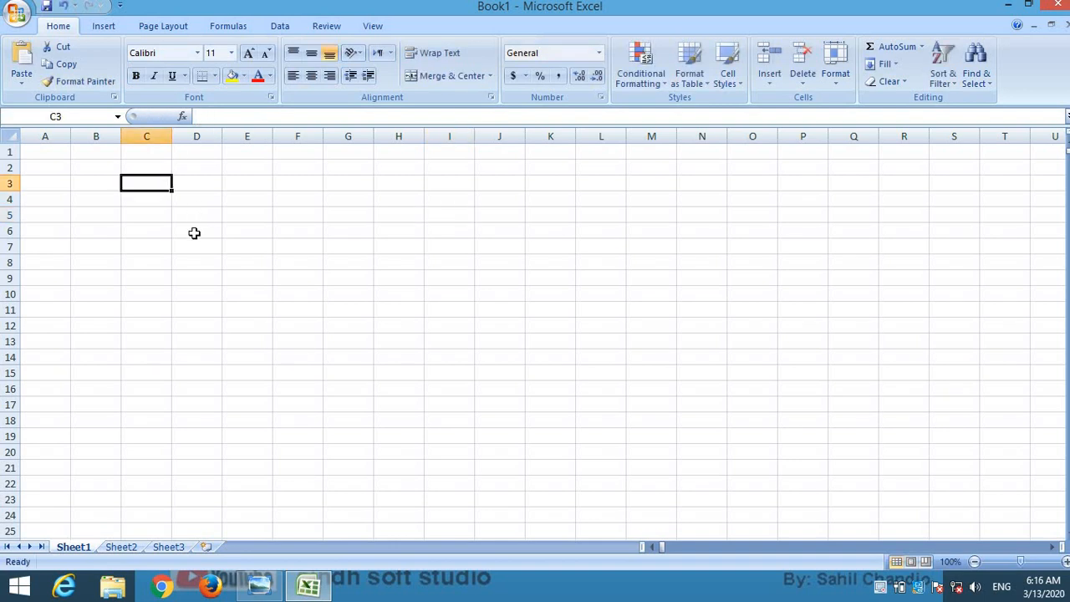
pyautogui.click(67, 195)
pyautogui.click(53, 167)
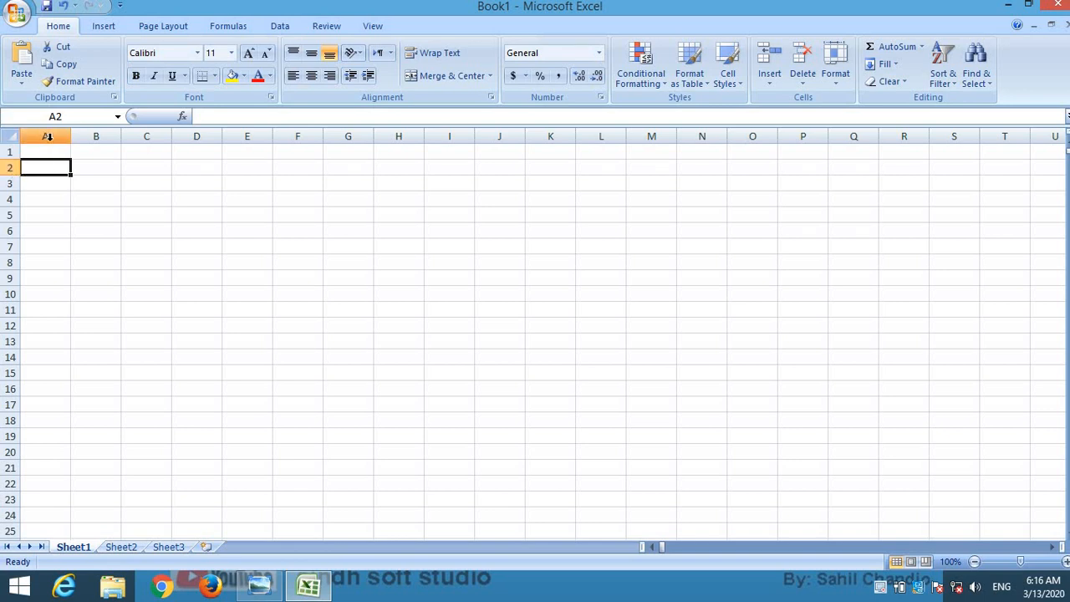
pyautogui.click(163, 185)
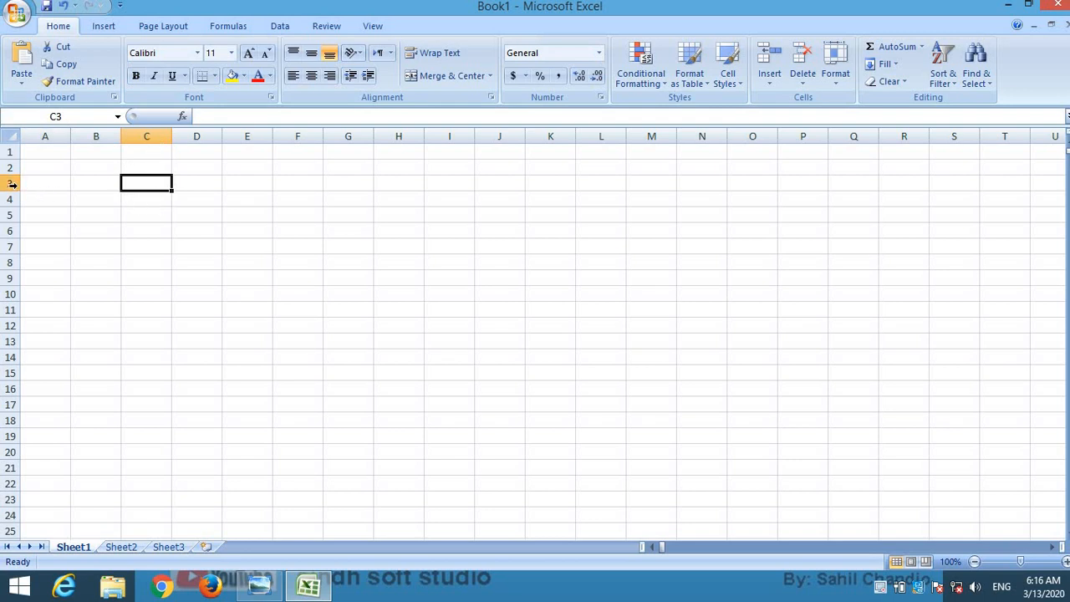
pyautogui.click(213, 244)
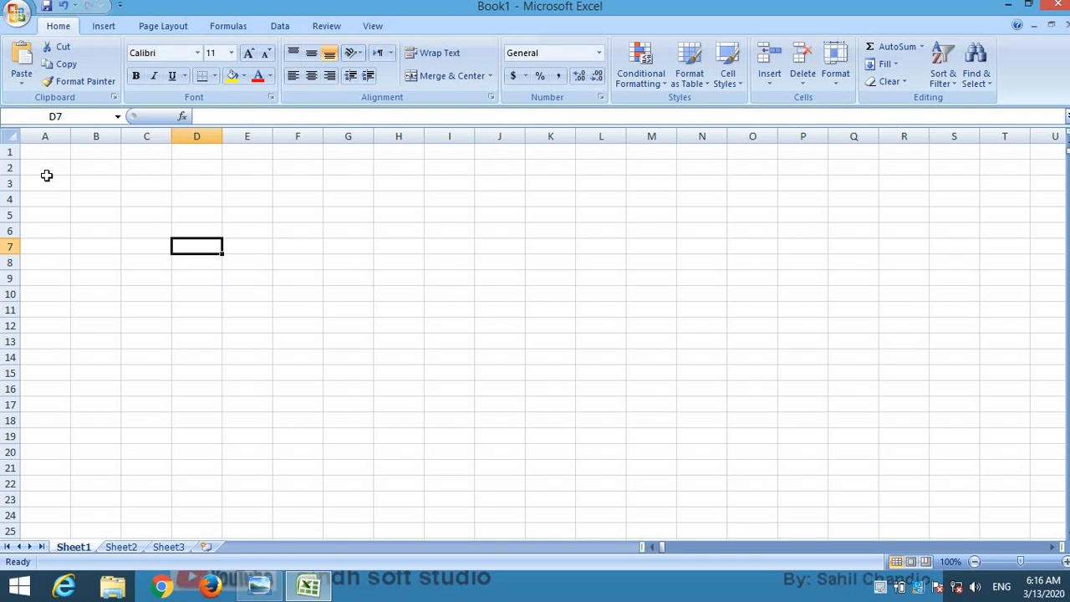
# Launch the On-Screen Keyboard by running osk and move its window lower, clear of the ribbon.
pyautogui.press('super+r')
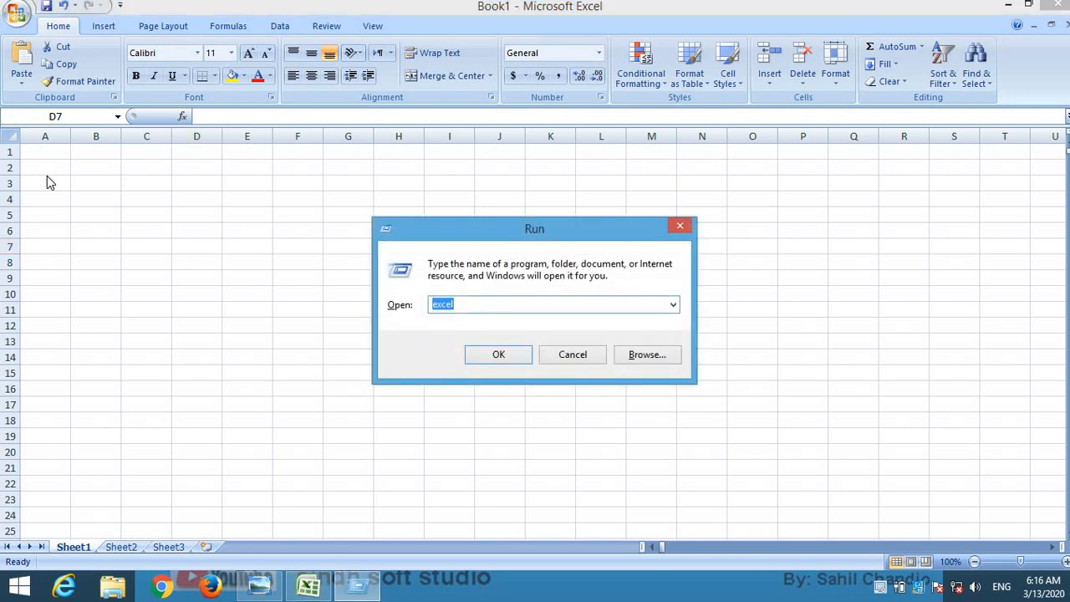
pyautogui.write('osk')
pyautogui.press('Return')
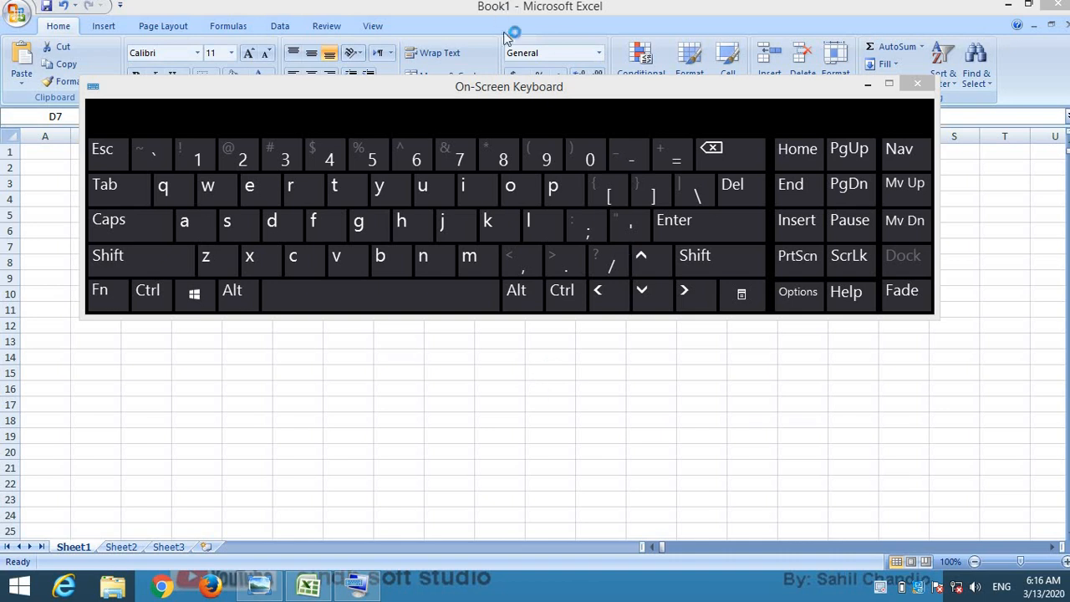
pyautogui.moveTo(552, 87); pyautogui.dragTo(563, 179)
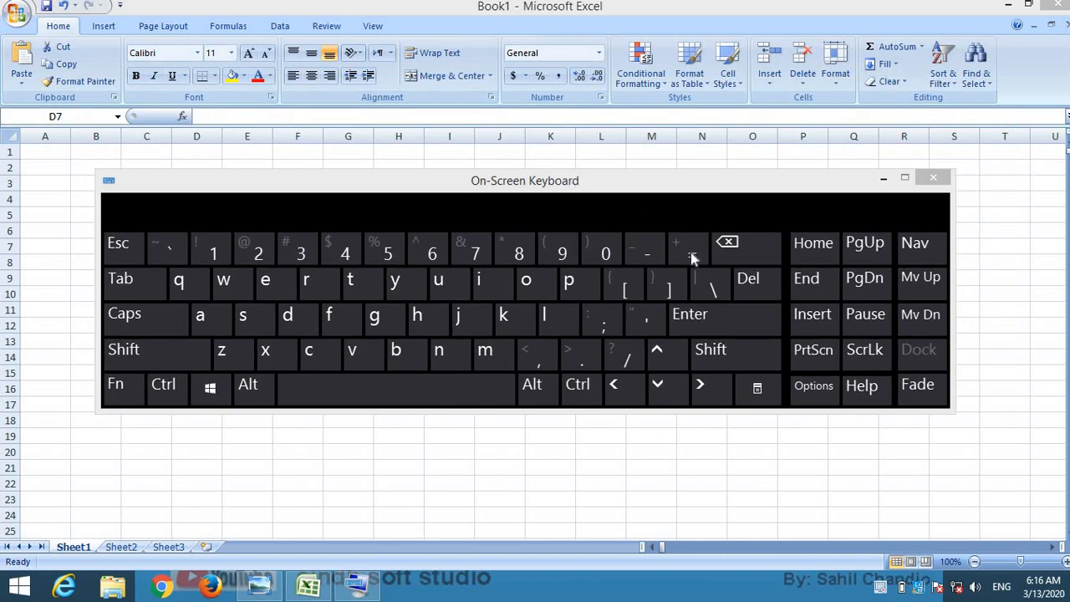
# Jump from D7 to the worksheet's last row and last column, cell XFD1048576, closing the On-Screen Keyboard along the way.
pyautogui.click(172, 395)
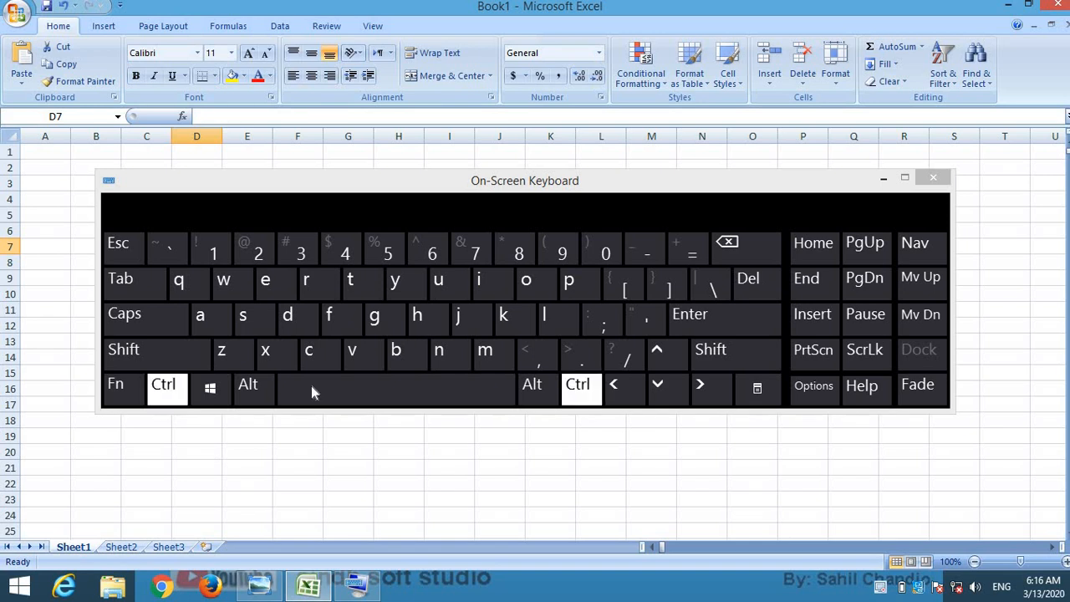
pyautogui.click(658, 386)
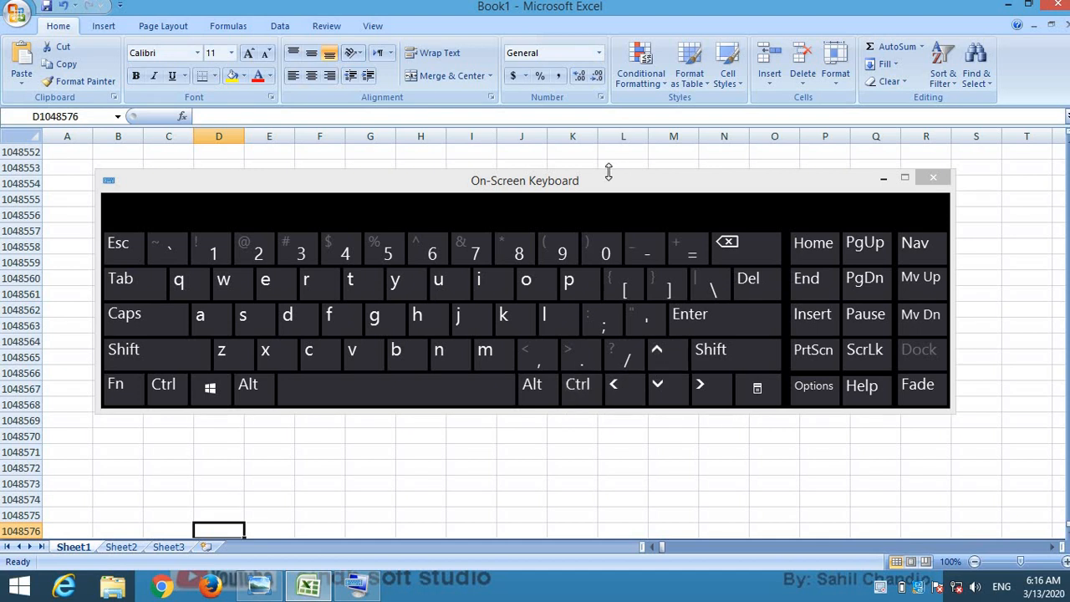
pyautogui.click(932, 178)
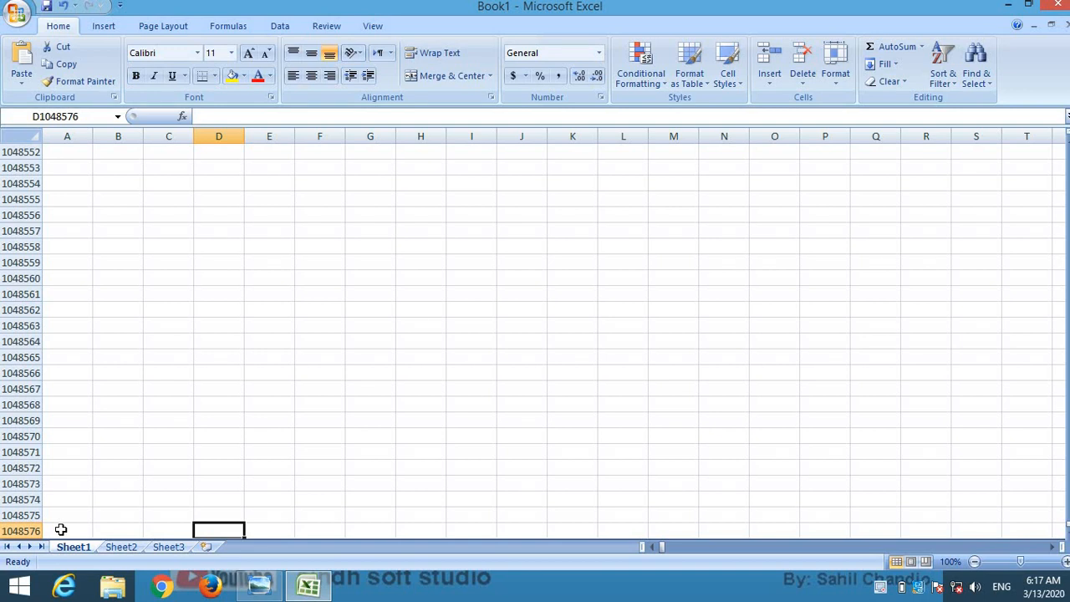
pyautogui.hotkey('ctrl', 'Right')
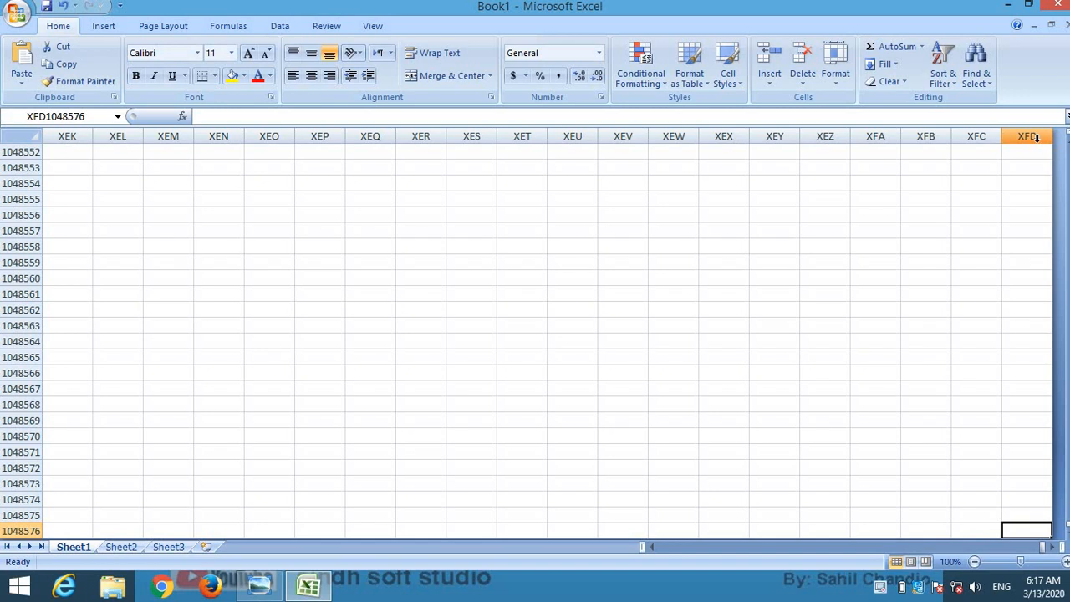
# Enter the formula =COLUMN(XFD1048574) in cell XFC1048575 to get the number of the last column.
pyautogui.click(978, 510)
pyautogui.click(967, 498)
pyautogui.click(964, 513)
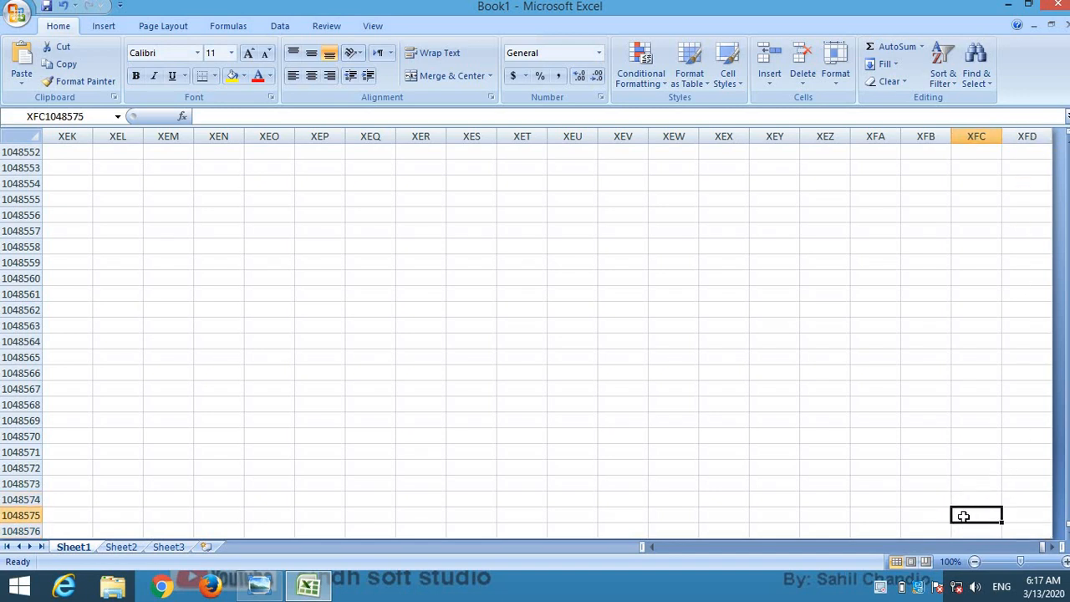
pyautogui.write('=')
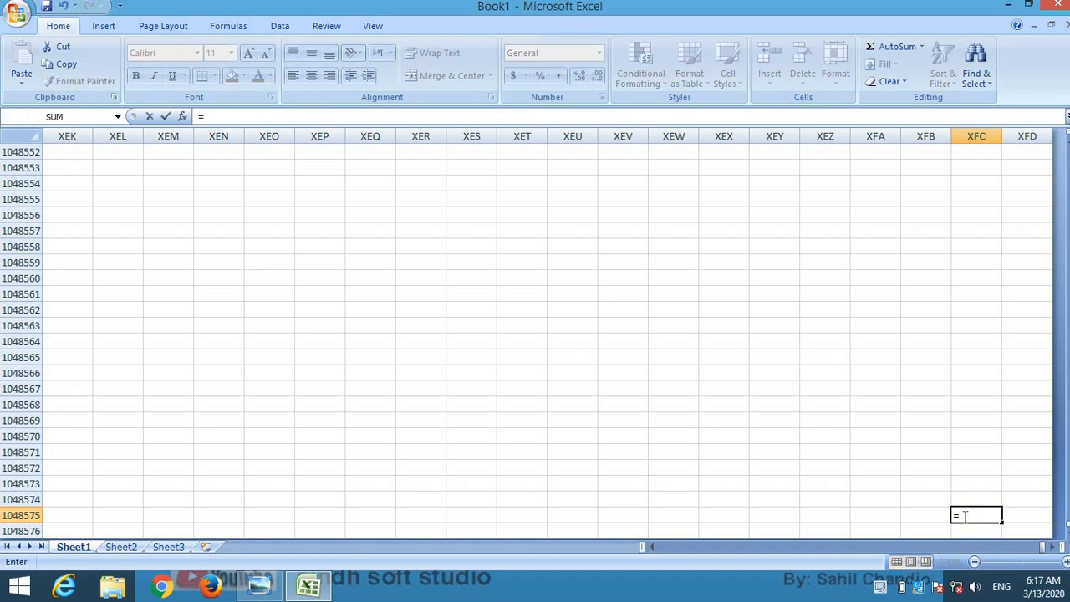
pyautogui.write('column')
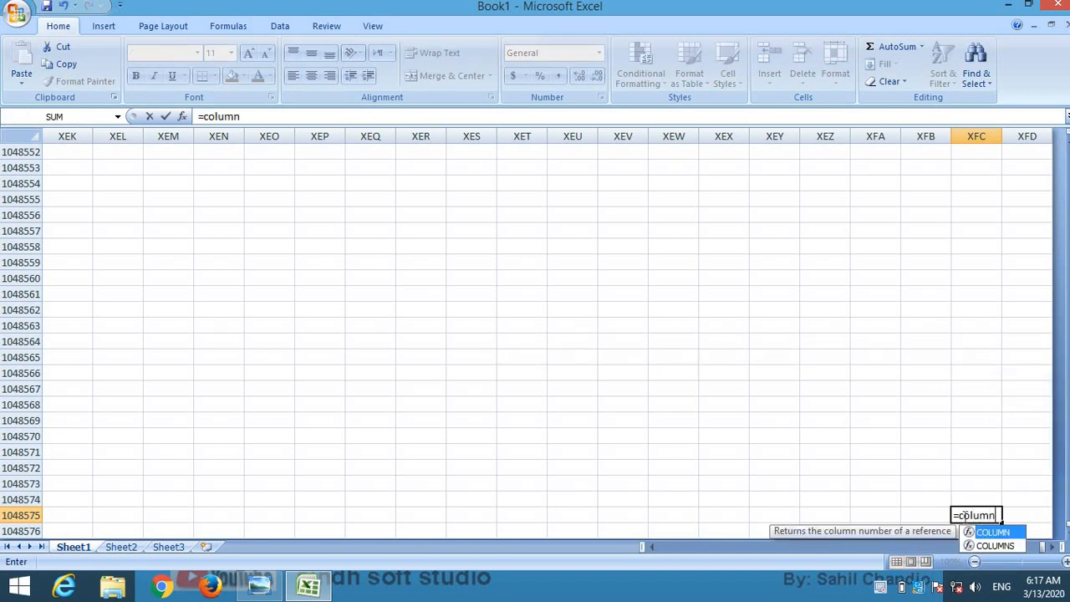
pyautogui.write('(')
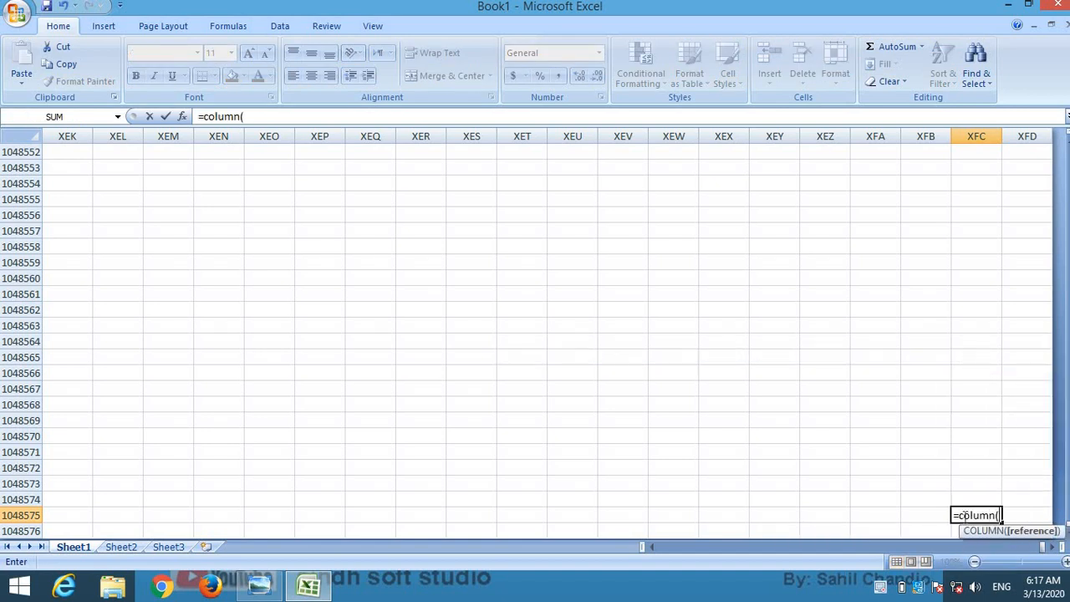
pyautogui.click(1035, 512)
pyautogui.click(1034, 494)
pyautogui.write(')')
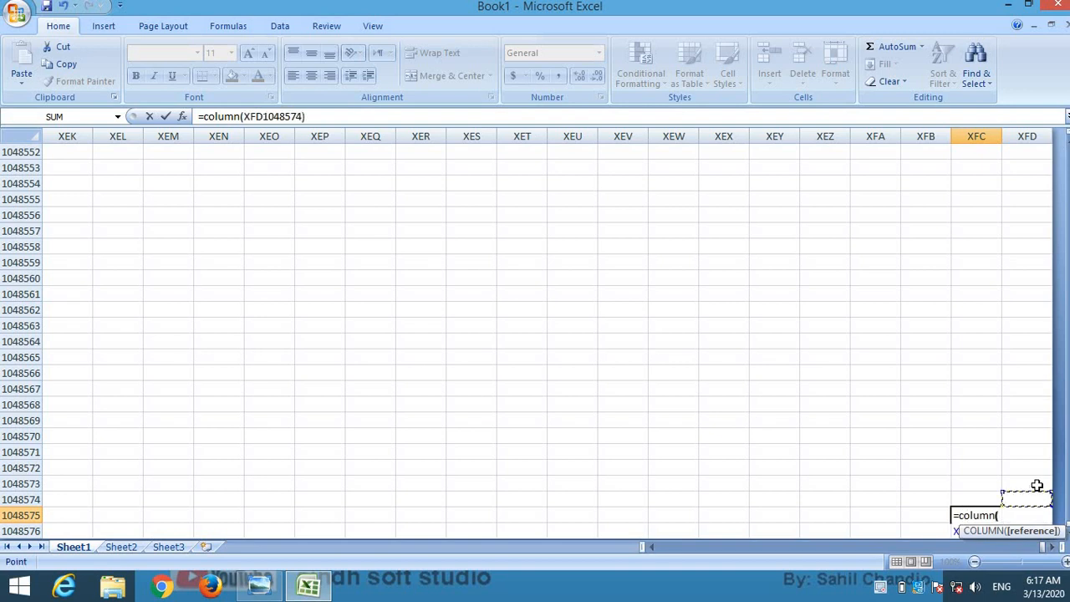
pyautogui.press('Return')
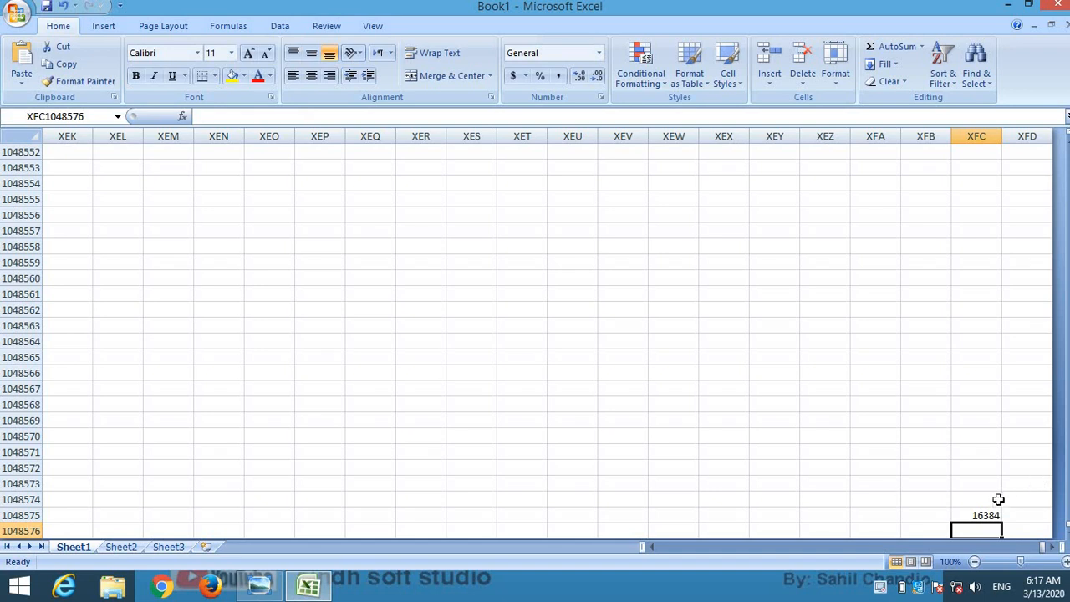
pyautogui.click(971, 516)
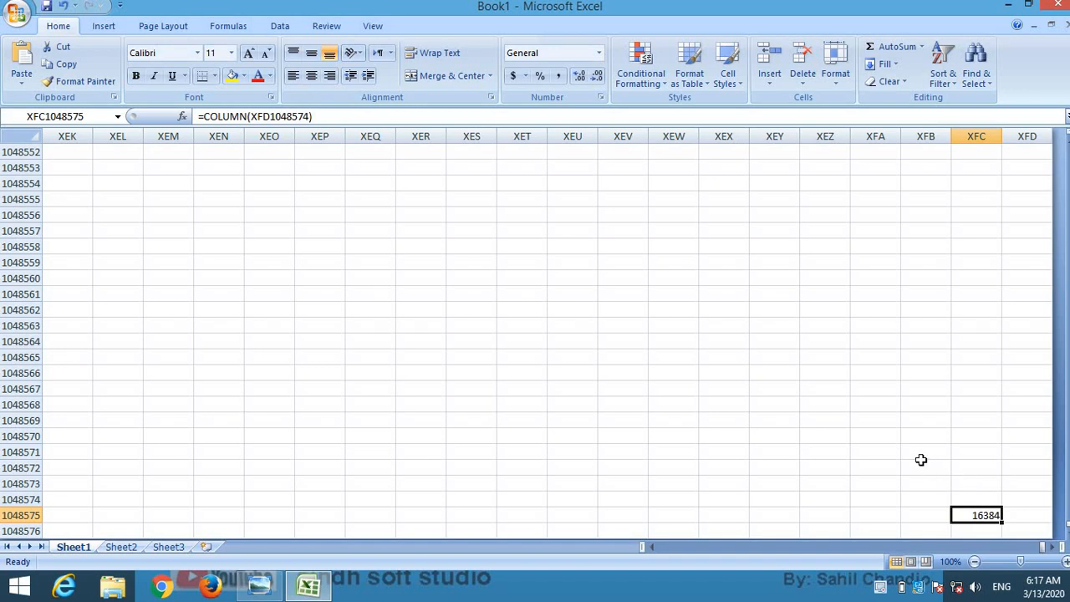
# Enter the formula =ROWS(A1048576) in cell A1048574, near the end of column A.
pyautogui.press('Home')
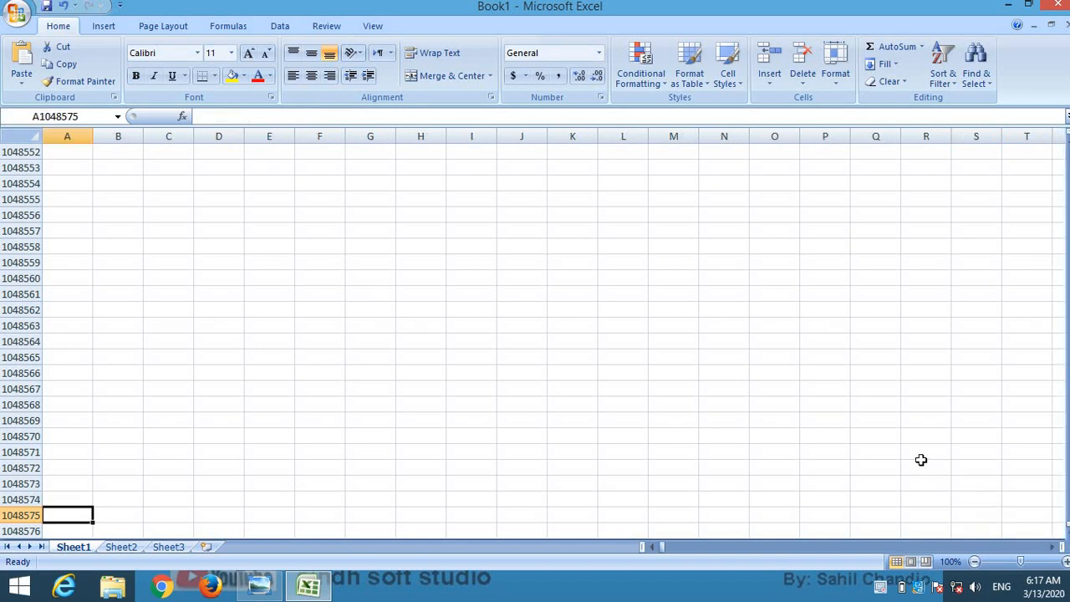
pyautogui.press('Down')
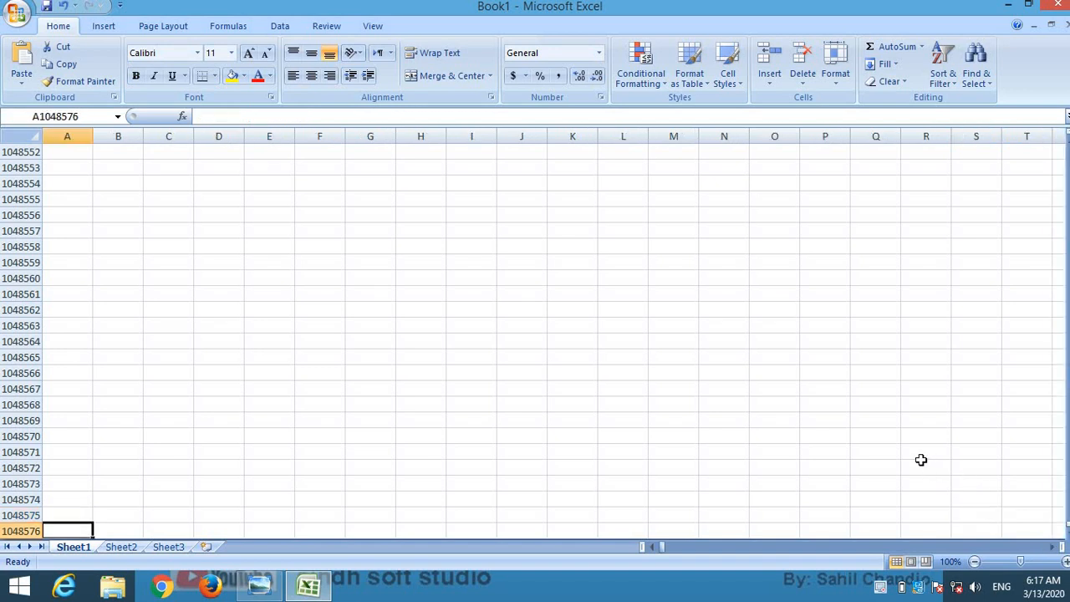
pyautogui.click(81, 497)
pyautogui.write('=')
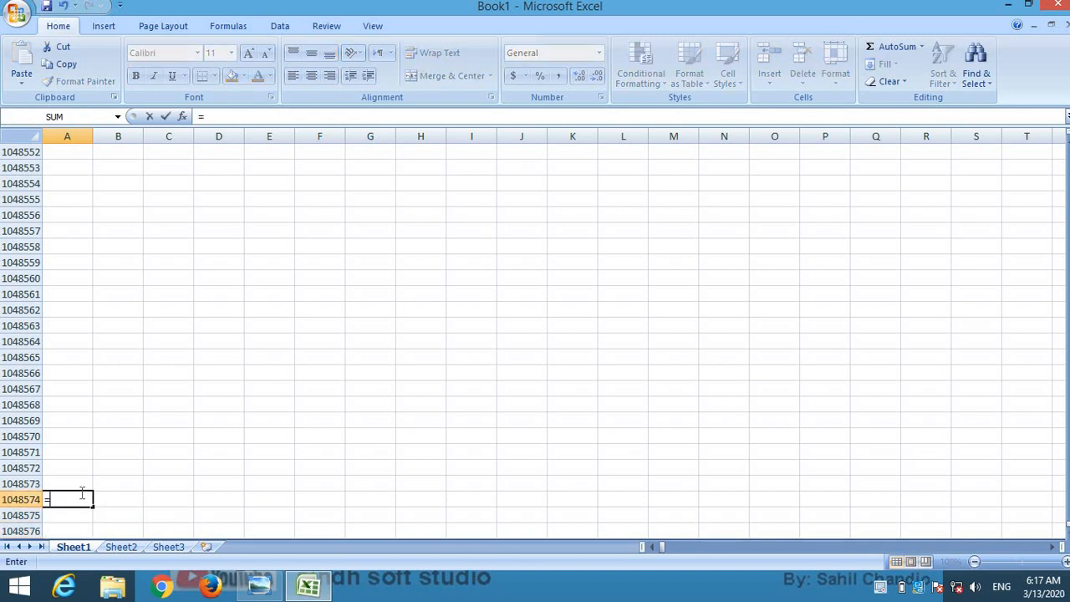
pyautogui.write('rows')
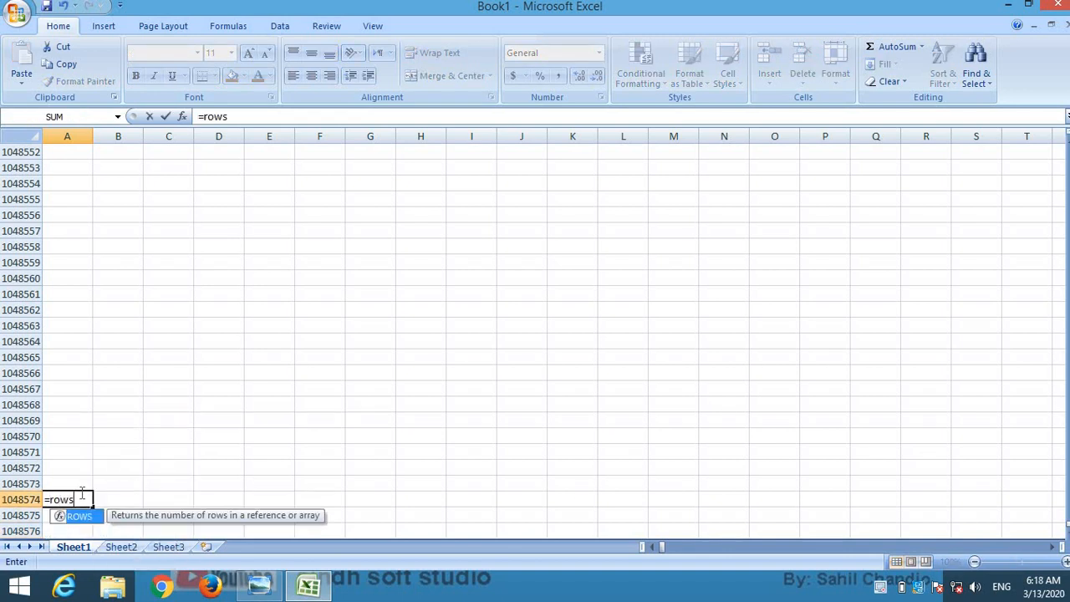
pyautogui.write('(')
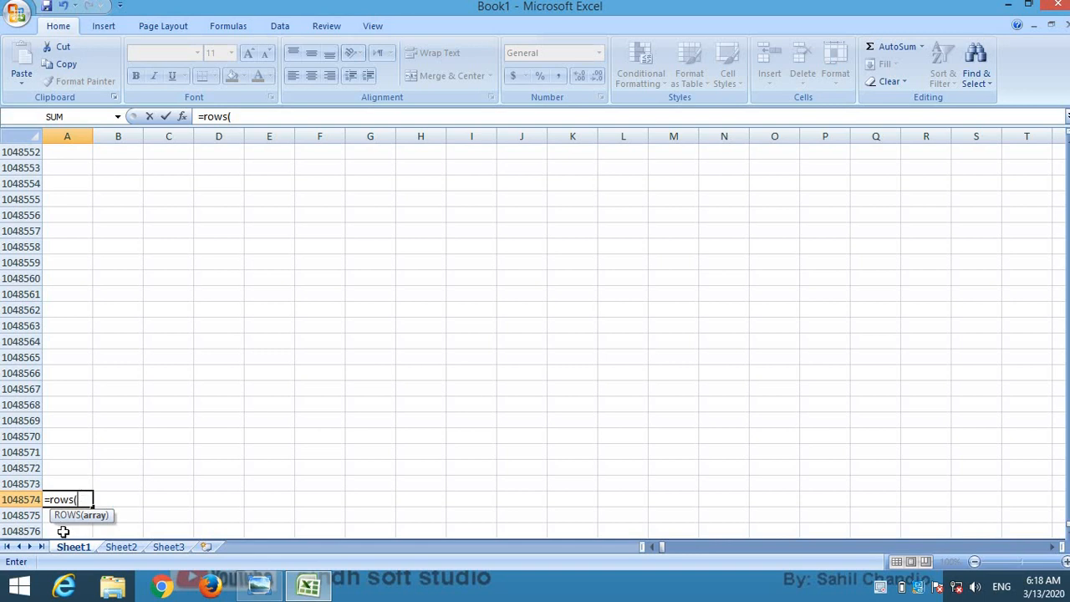
pyautogui.click(79, 531)
pyautogui.write(')')
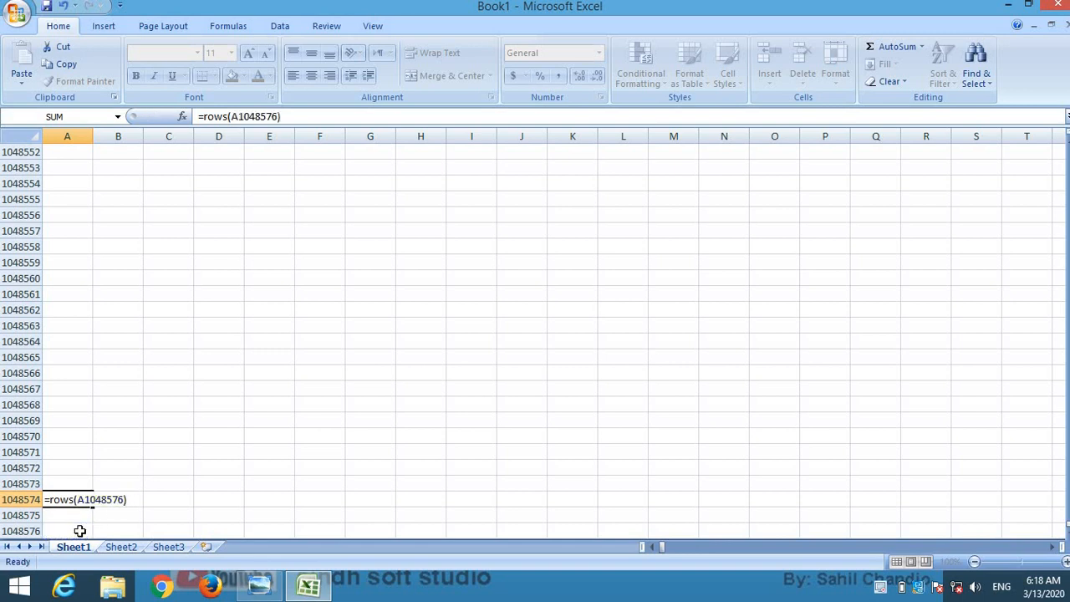
pyautogui.press('Return')
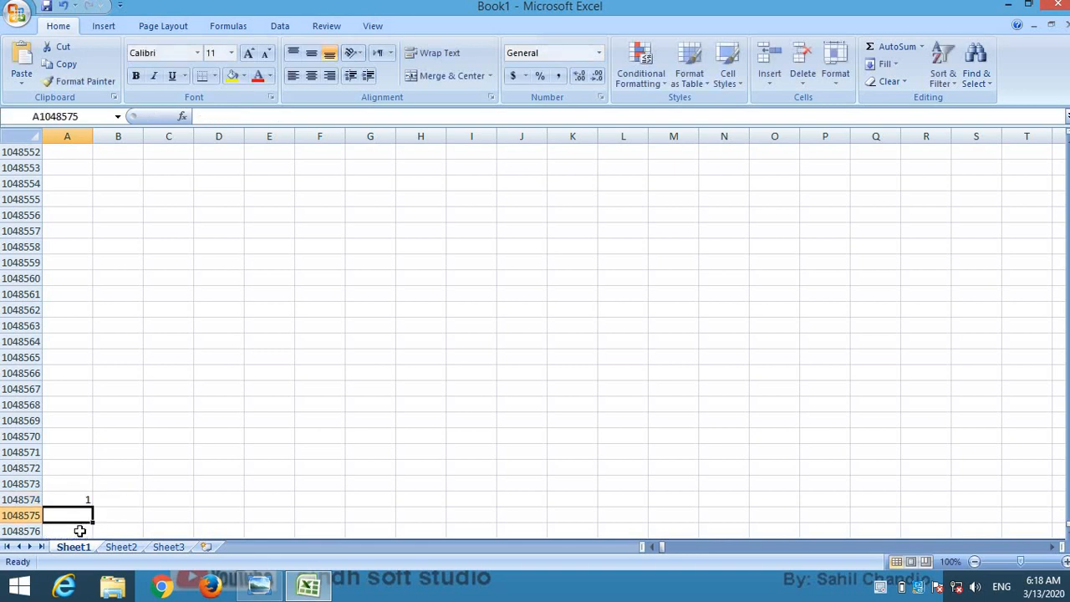
# Replace the formula in cell A1048574 with =ROW(A1048576) to get the number of the last row.
pyautogui.press('Up')
pyautogui.press('BackSpace')
pyautogui.write('=s')
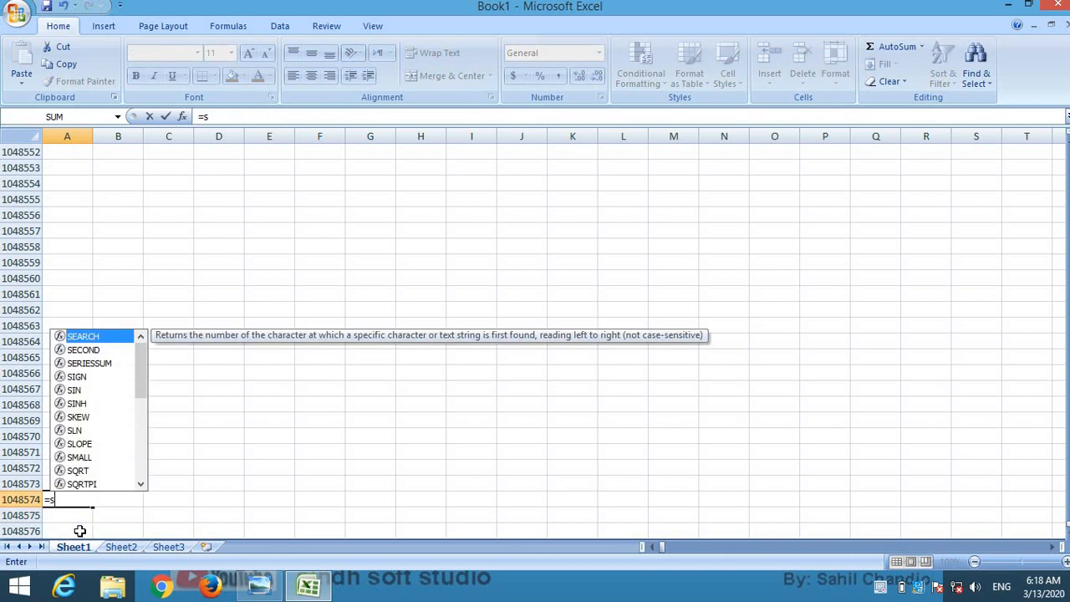
pyautogui.press('BackSpace')
pyautogui.write('ro')
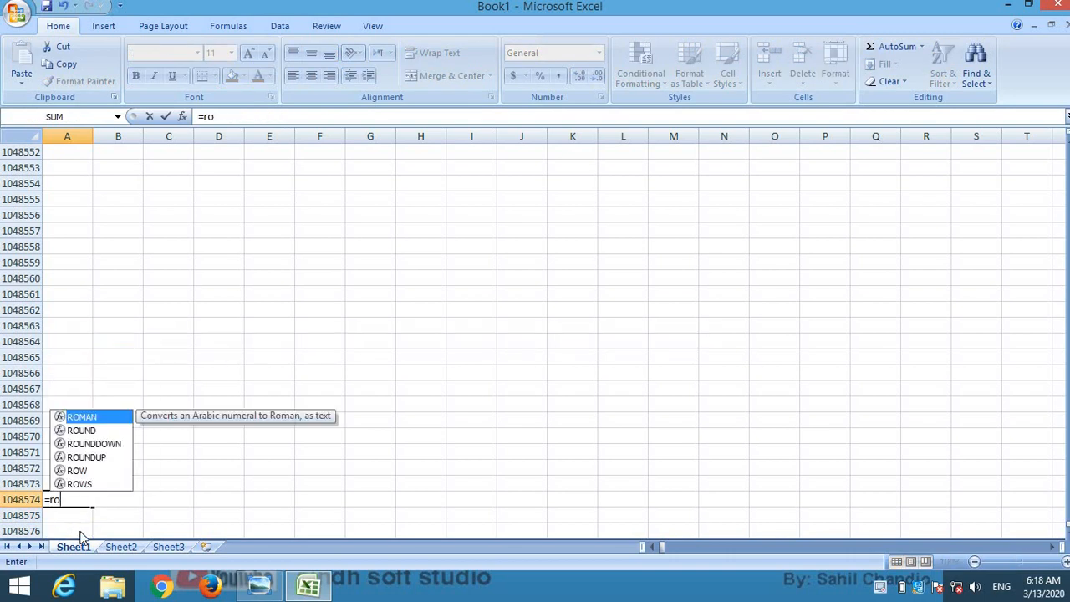
pyautogui.write('w(')
pyautogui.click(80, 531)
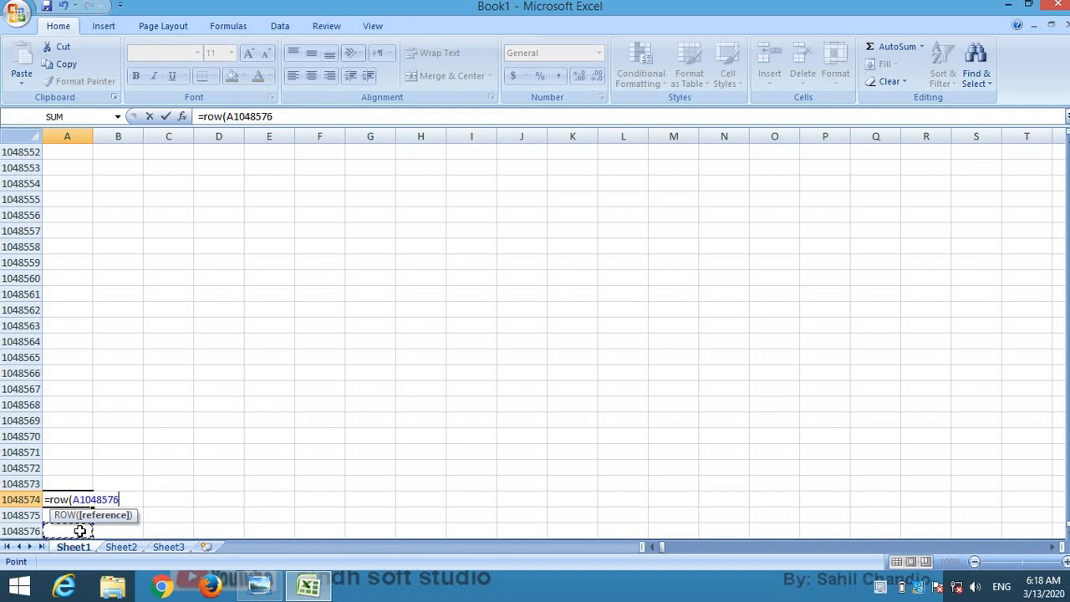
pyautogui.write(')')
pyautogui.press('Return')
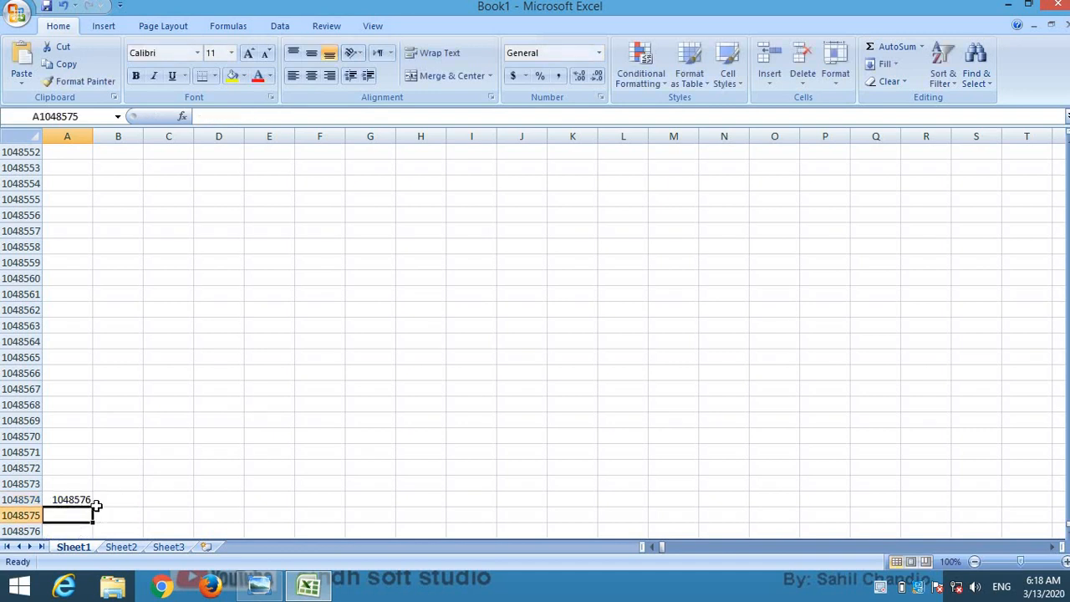
pyautogui.click(75, 499)
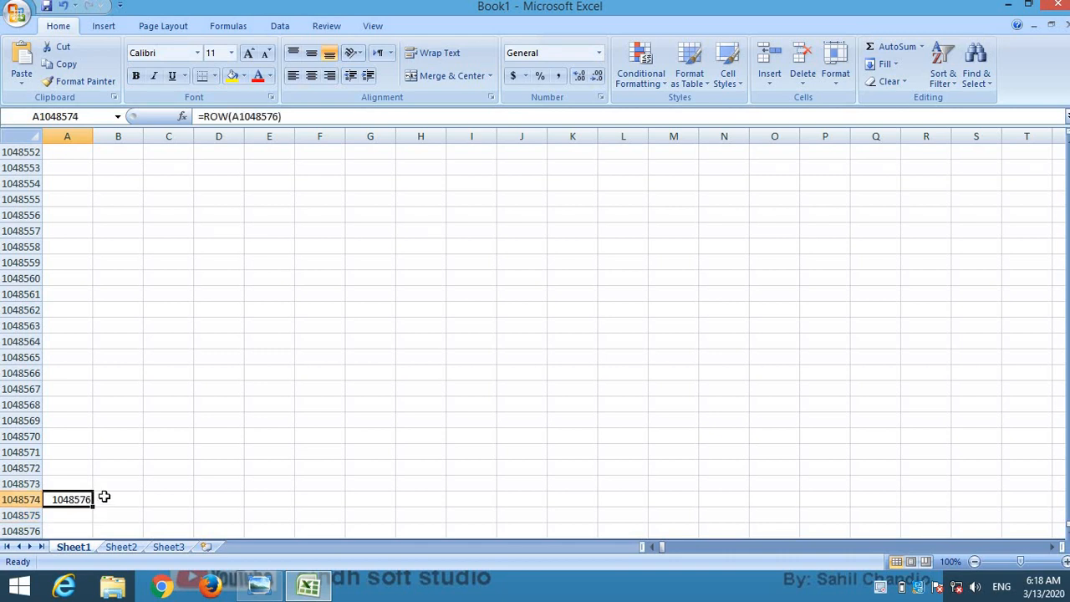
# Return to the beginning of Sheet1, then view Sheet2 and Sheet3.
pyautogui.hotkey('ctrl', 'Home')
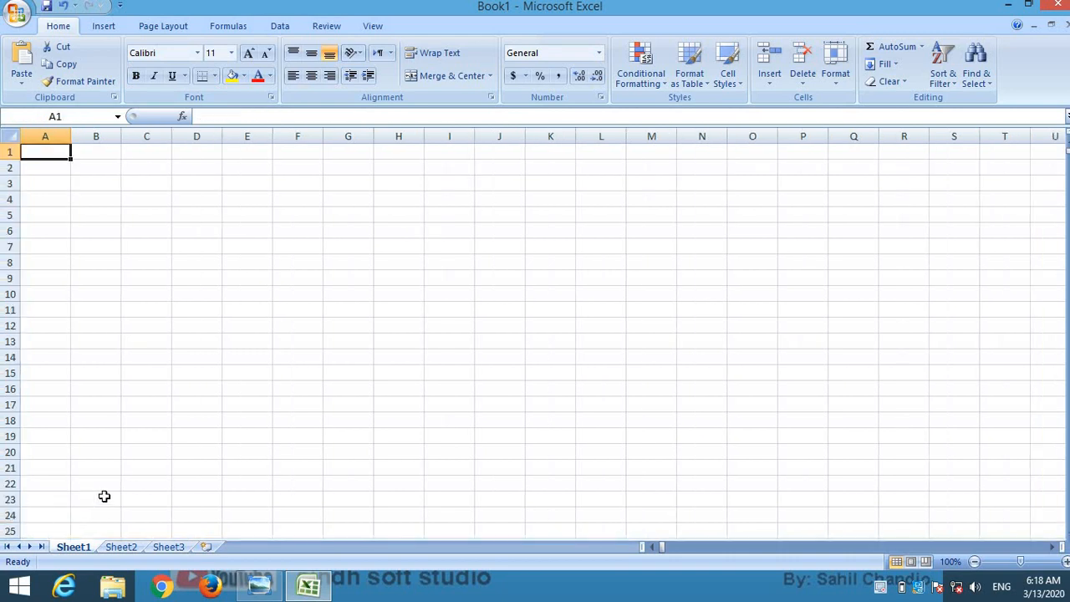
pyautogui.click(88, 186)
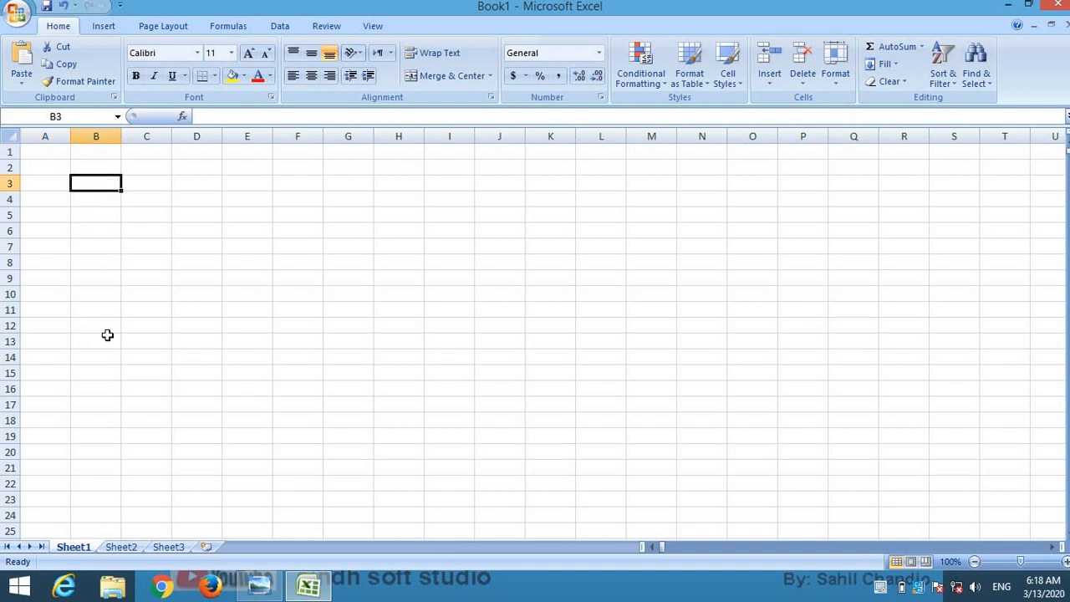
pyautogui.click(123, 546)
pyautogui.click(169, 547)
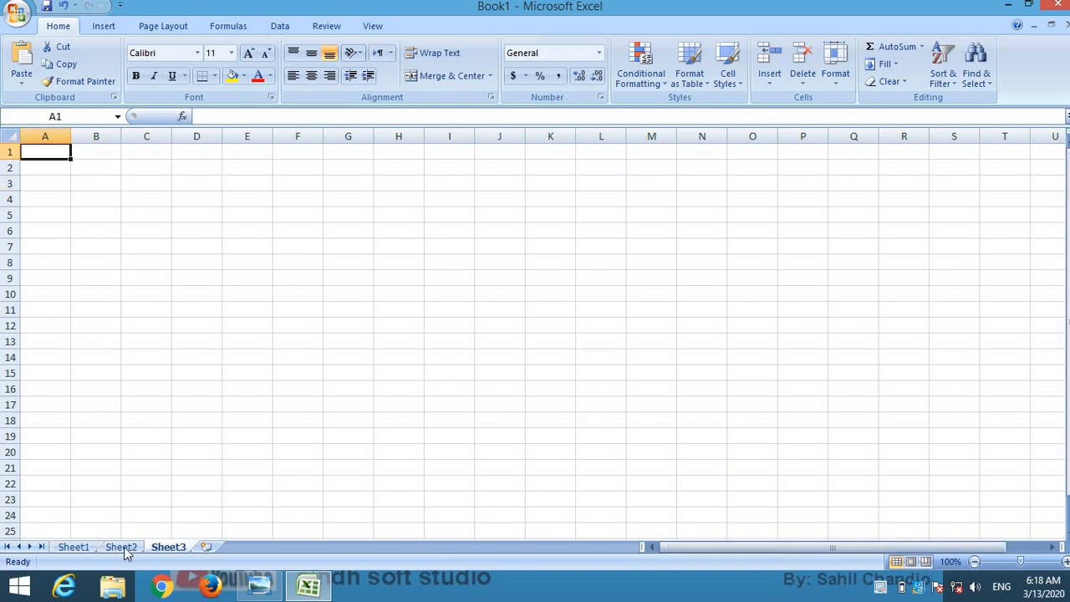
# Switch back and forth between Sheet2 and Sheet1 to view their contents.
pyautogui.click(122, 546)
pyautogui.click(95, 547)
pyautogui.click(113, 547)
pyautogui.click(89, 547)
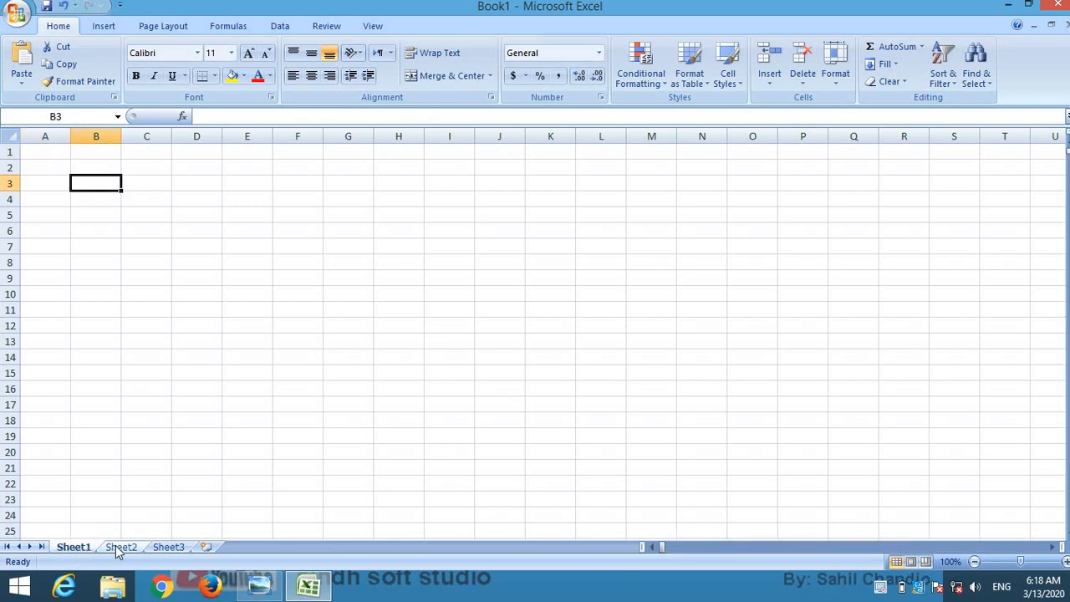
# Insert three new worksheets: one directly before Sheet2 and two after Sheet3.
pyautogui.click(115, 546)
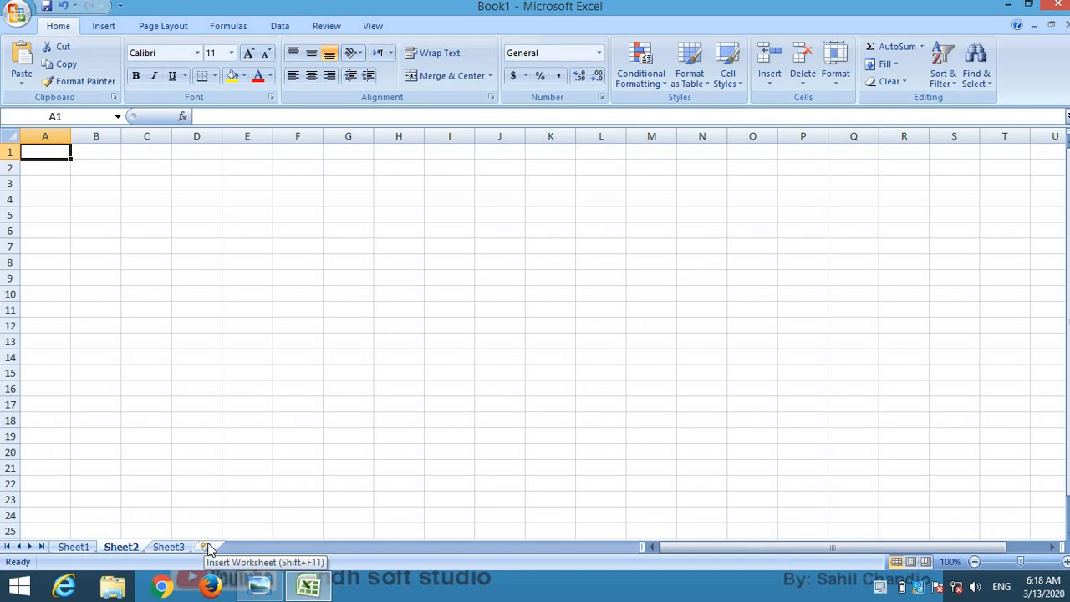
pyautogui.click(206, 547)
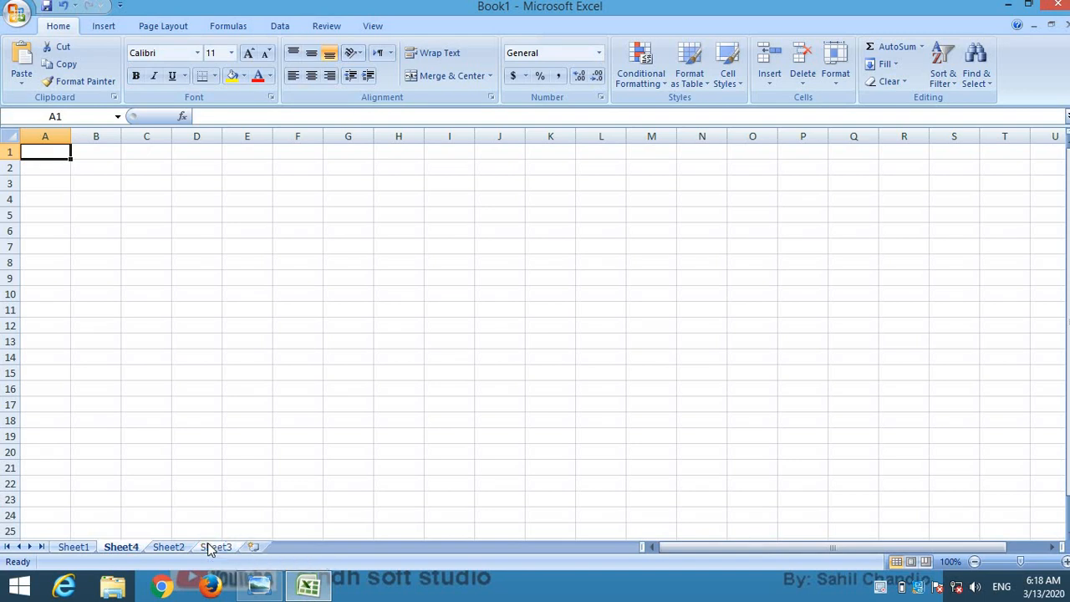
pyautogui.click(221, 546)
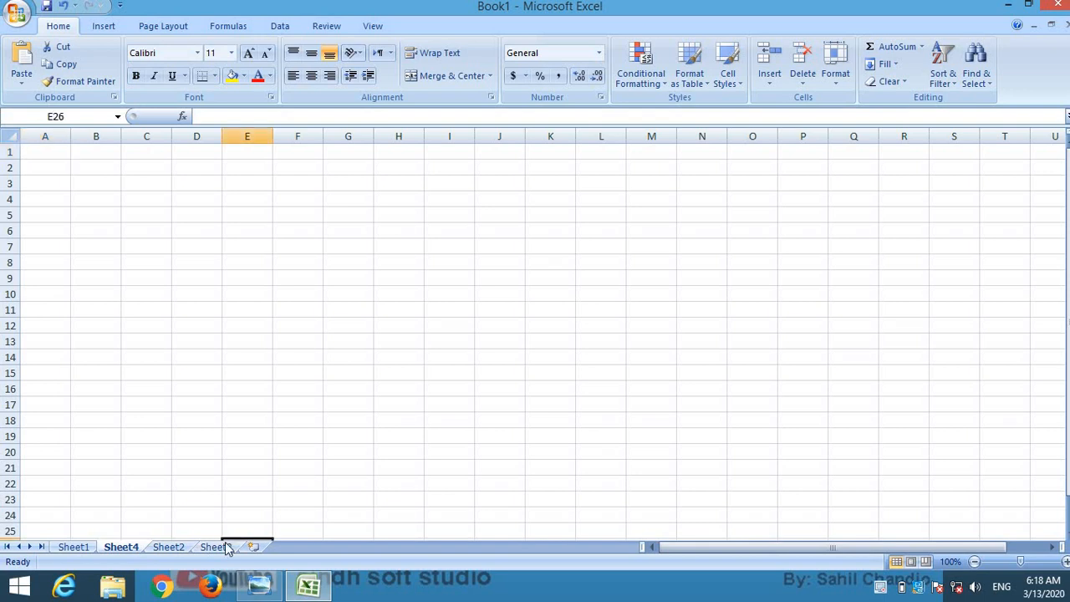
pyautogui.click(253, 547)
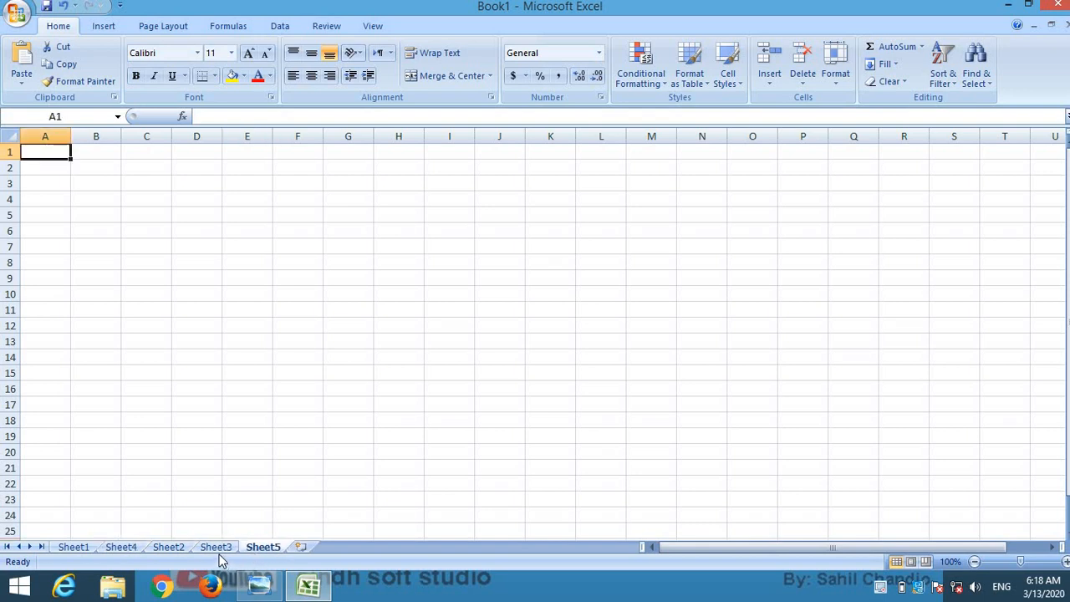
pyautogui.click(301, 547)
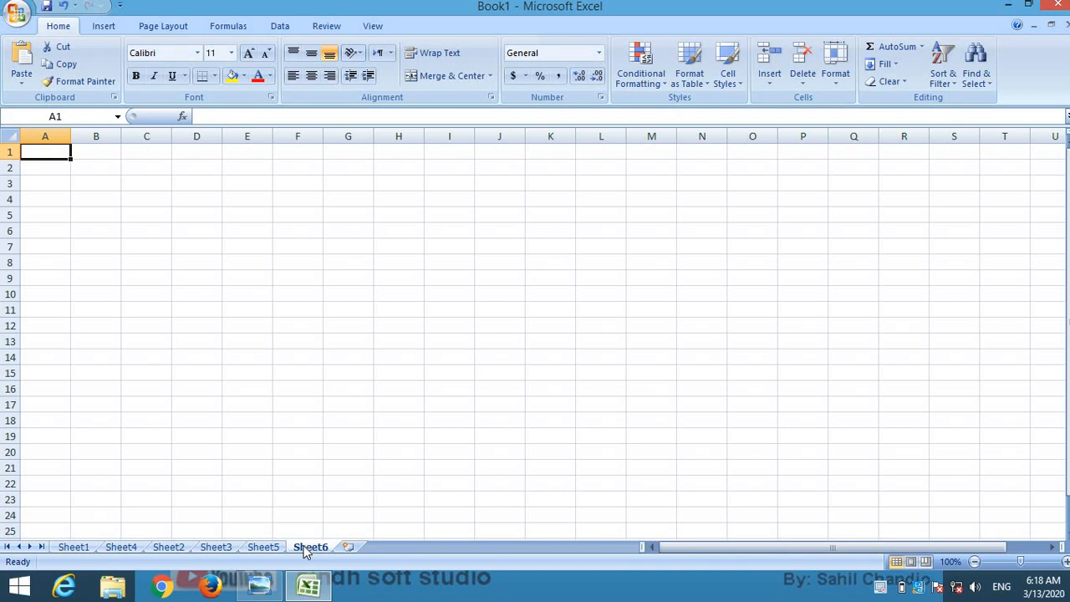
# Rename Sheet1 as "my work1".
pyautogui.click(74, 547)
pyautogui.rightClick(77, 548)
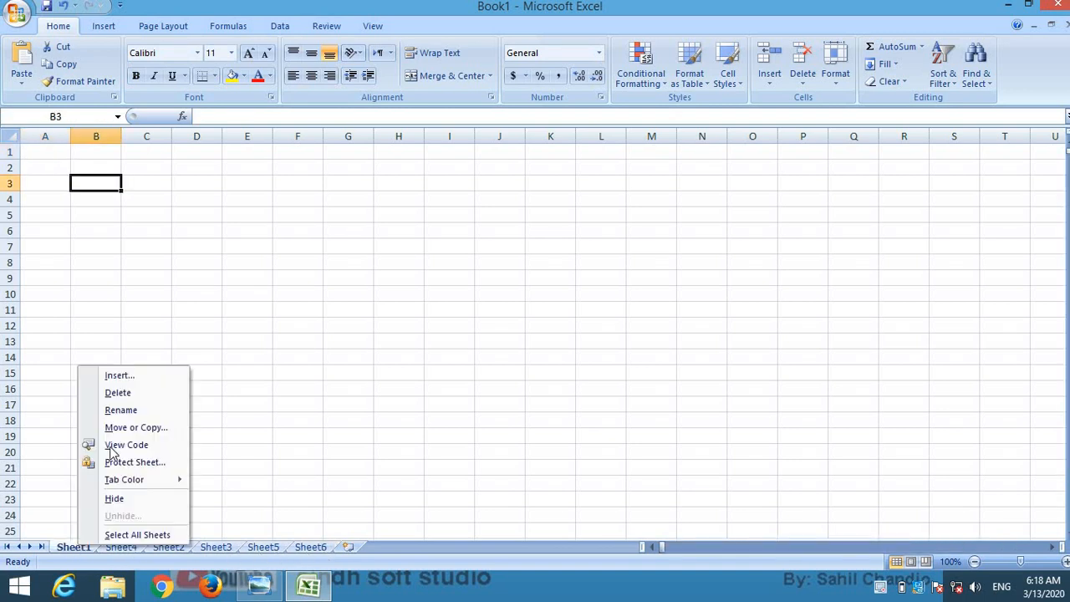
pyautogui.click(148, 413)
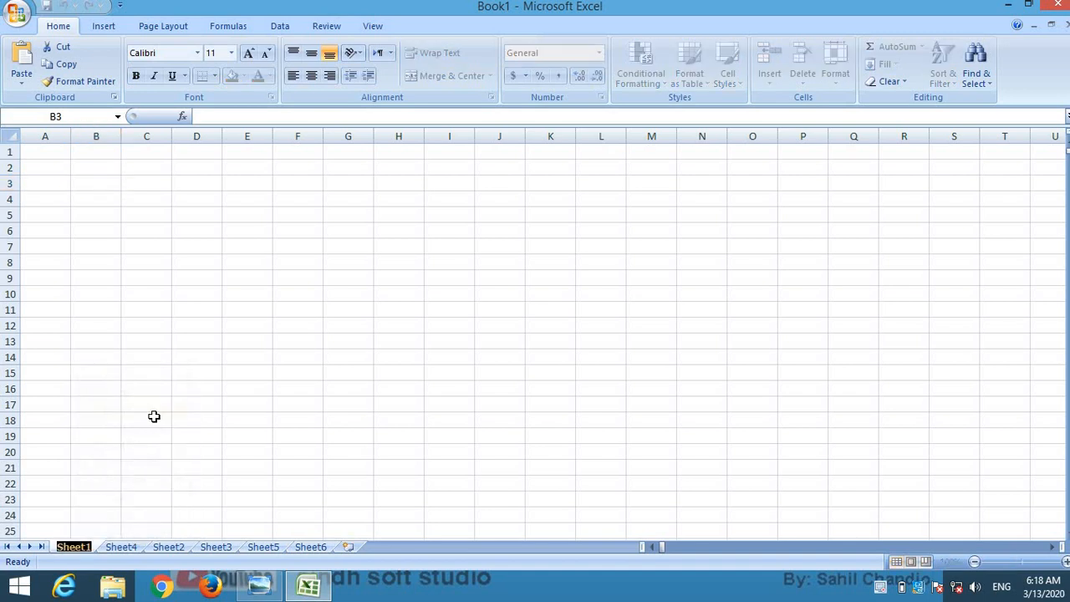
pyautogui.write('my work')
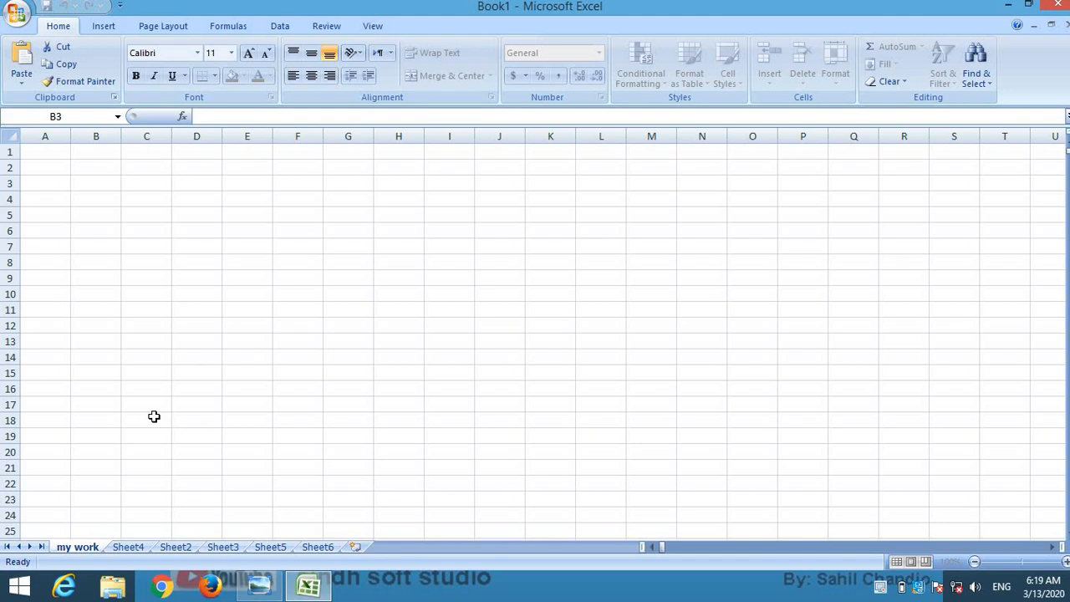
pyautogui.write('1')
pyautogui.press('Return')
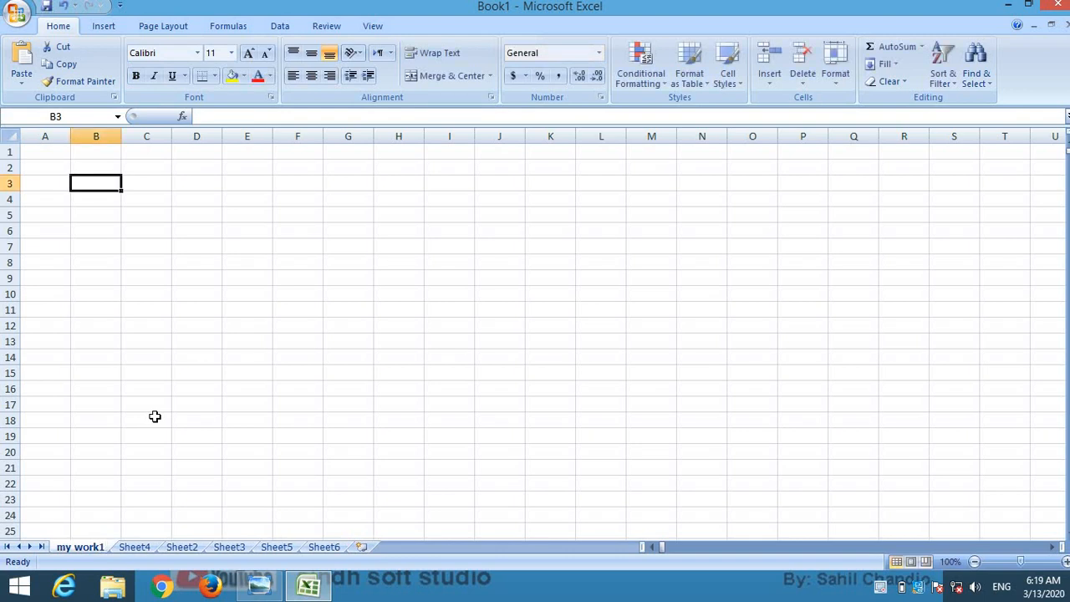
# Rename Sheet4 as "work 2".
pyautogui.click(136, 547)
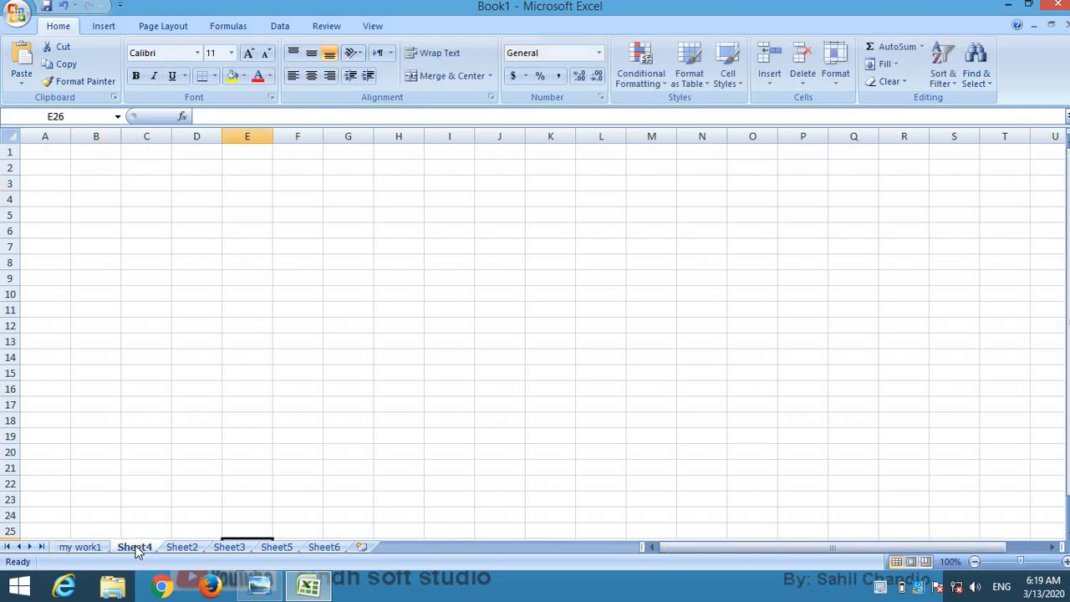
pyautogui.rightClick(135, 547)
pyautogui.click(193, 408)
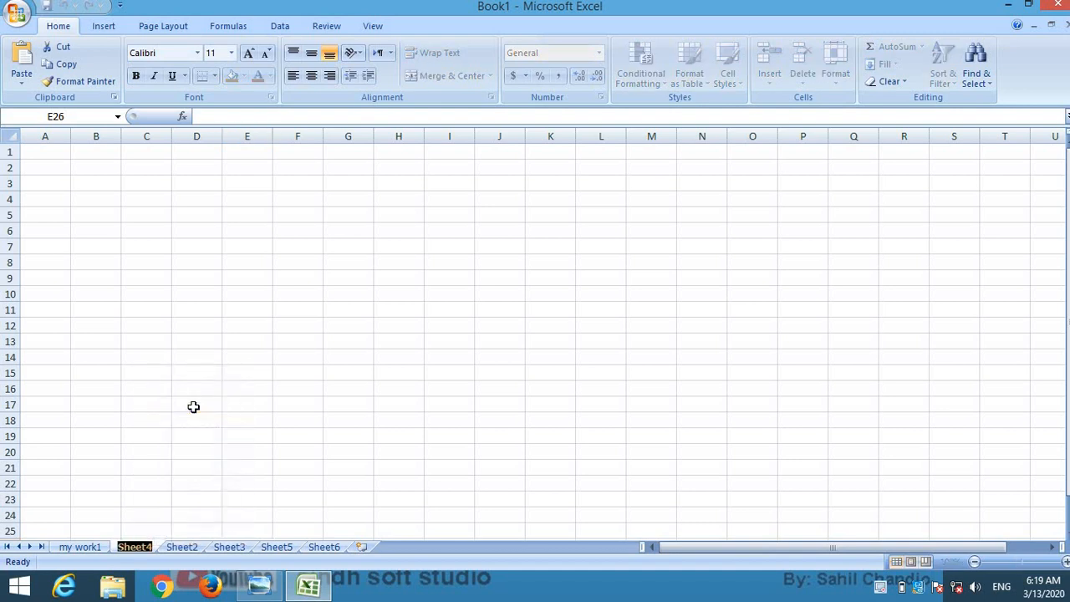
pyautogui.write('work')
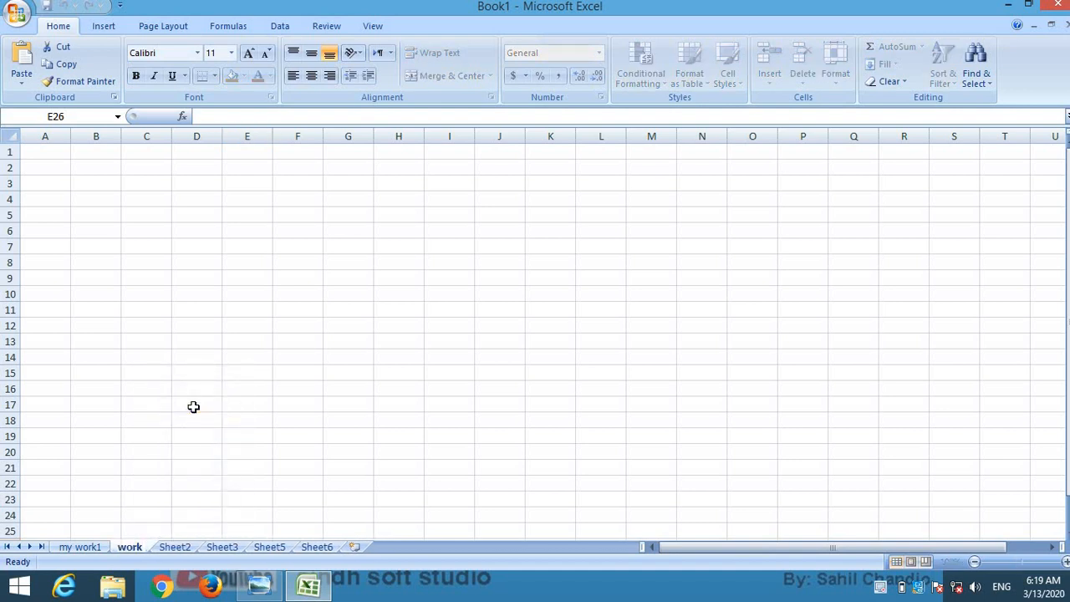
pyautogui.write('2')
pyautogui.press('Return')
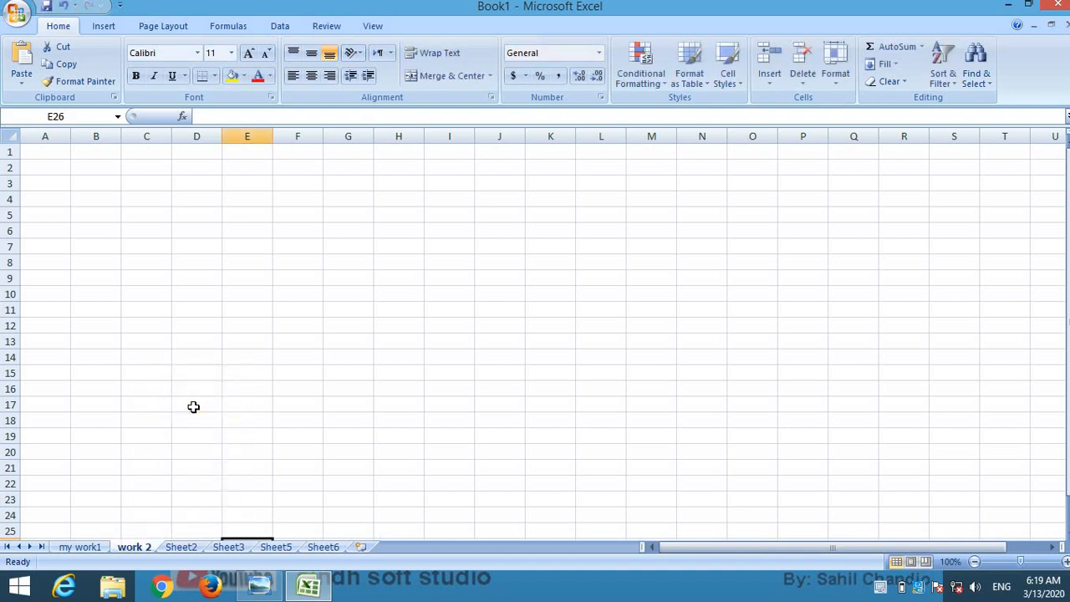
# Set the tab color of Sheet2 to the standard yellow.
pyautogui.click(177, 548)
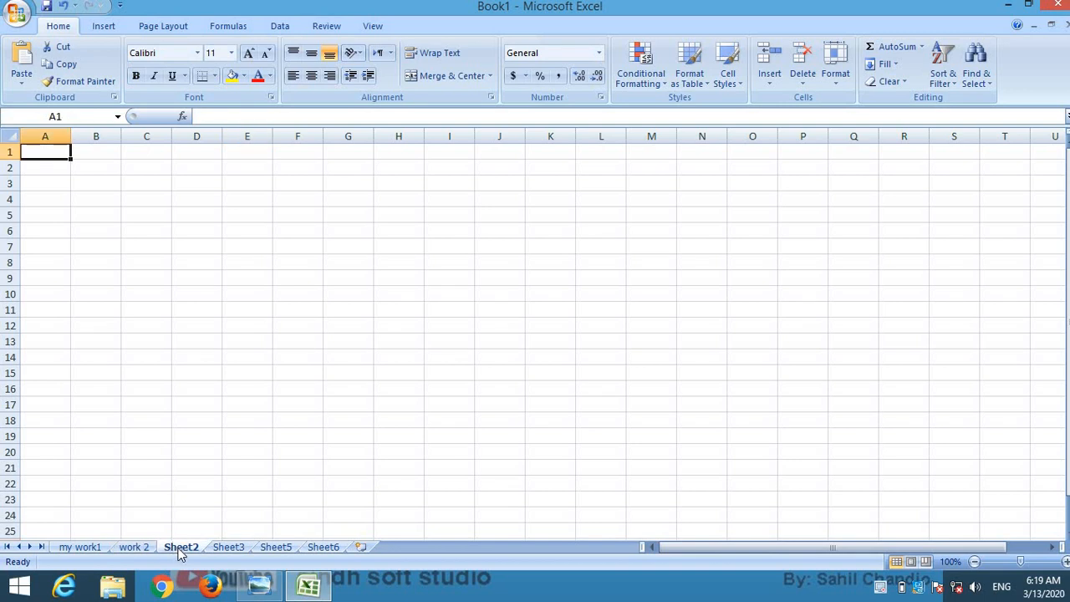
pyautogui.rightClick(178, 552)
pyautogui.moveTo(228, 483)
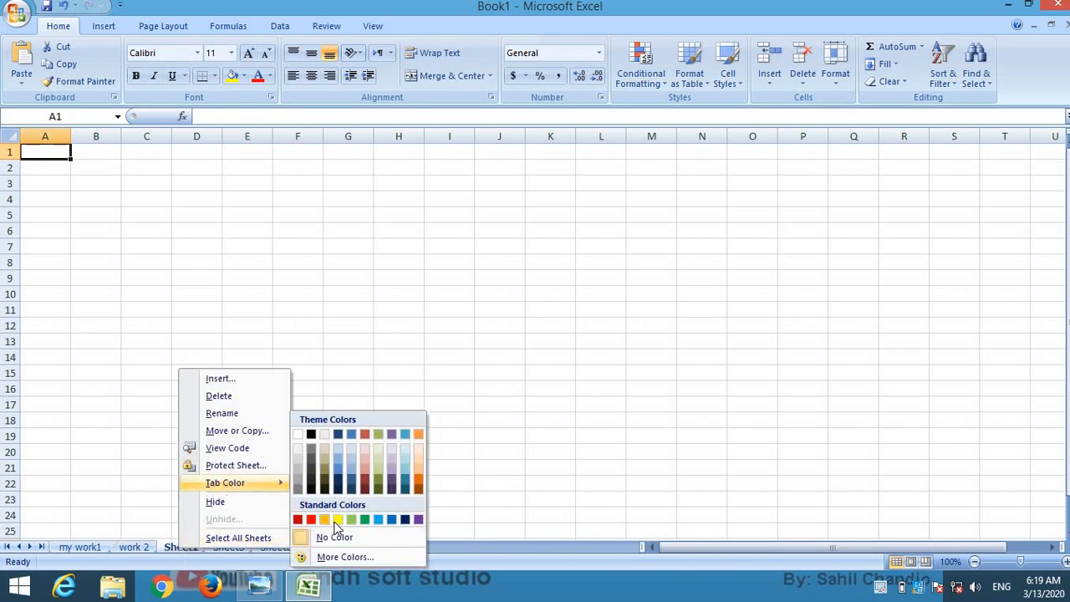
pyautogui.click(337, 520)
# Set the tab color of the "work 2" sheet to the standard light blue.
pyautogui.click(132, 548)
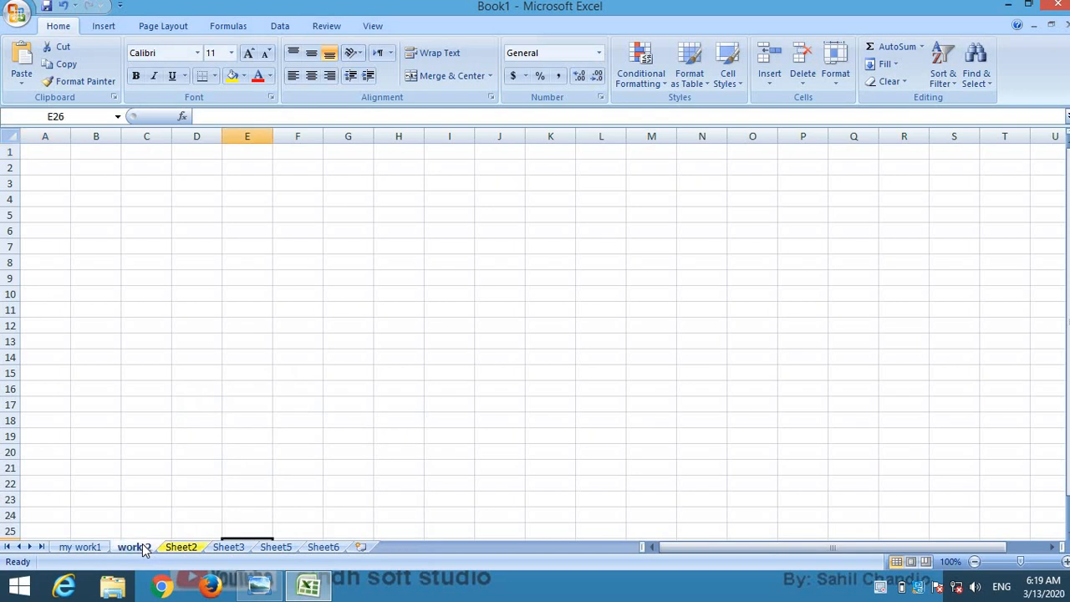
pyautogui.rightClick(144, 549)
pyautogui.moveTo(212, 478)
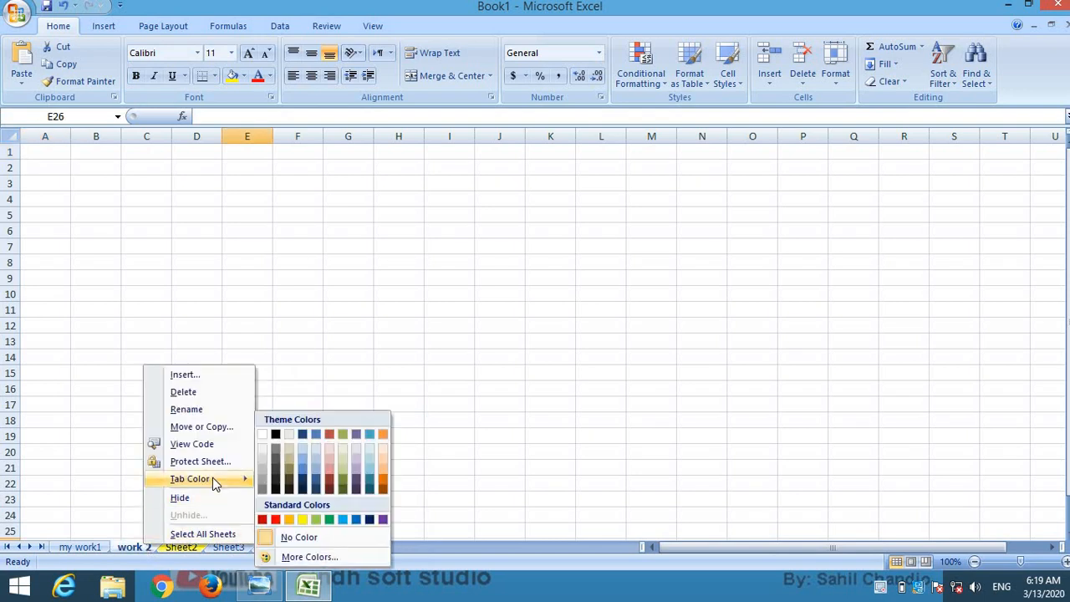
pyautogui.click(342, 521)
# Set the tab color of the "my work1" sheet to the standard purple.
pyautogui.click(84, 544)
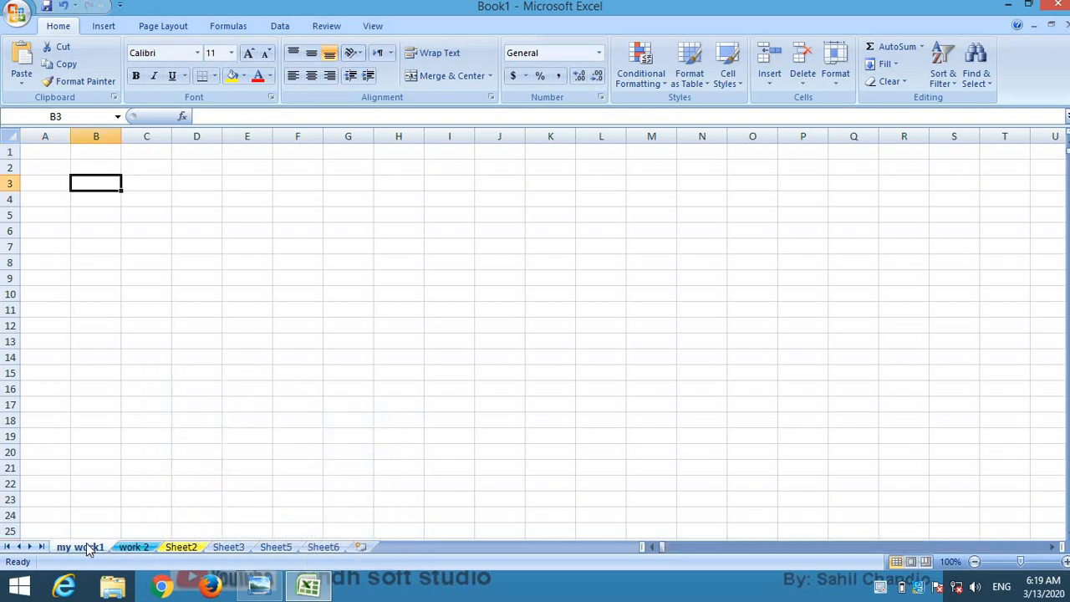
pyautogui.rightClick(87, 544)
pyautogui.moveTo(167, 478)
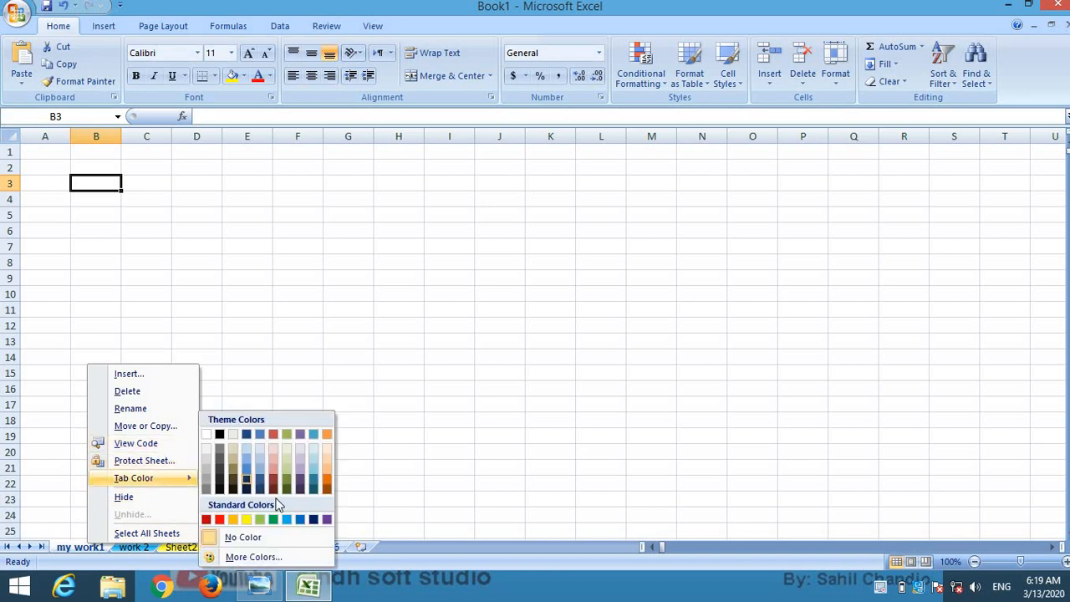
pyautogui.click(326, 520)
# Move Sheet2 before Sheet3 within Book1, without creating a copy.
pyautogui.click(183, 547)
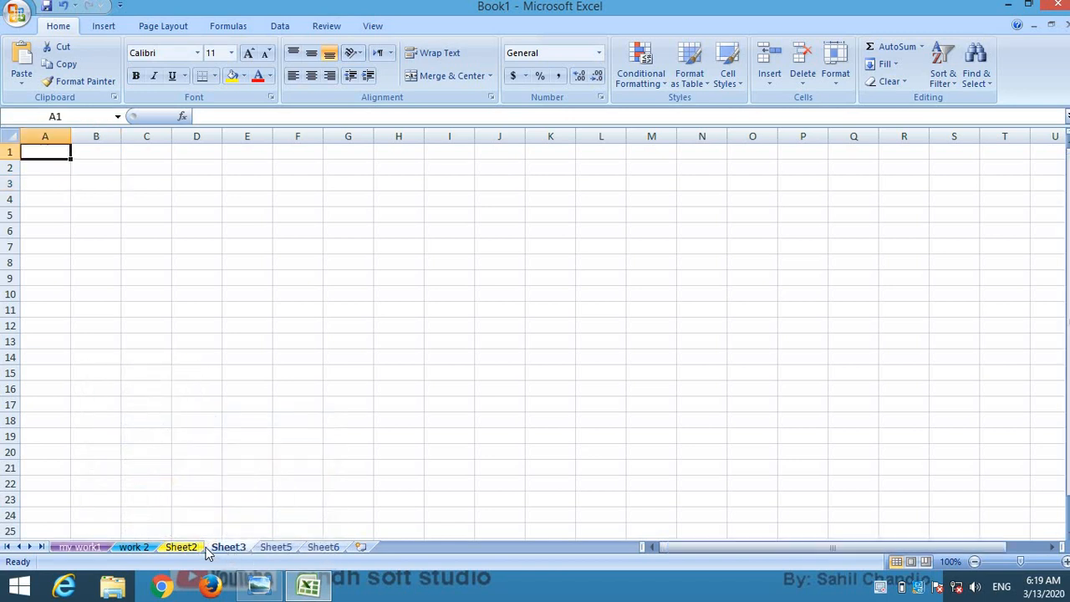
pyautogui.rightClick(186, 548)
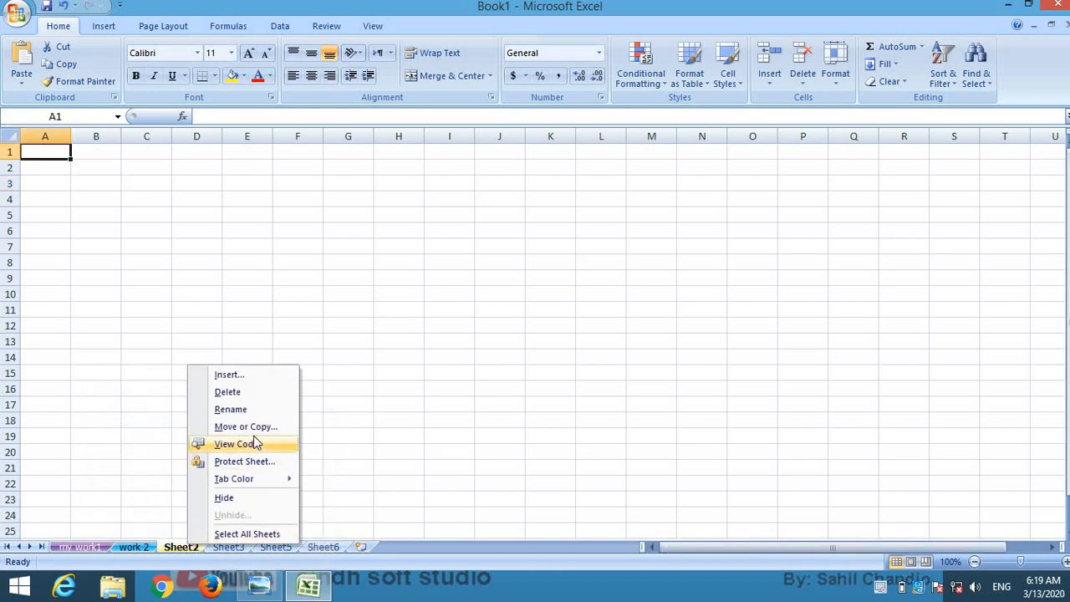
pyautogui.click(256, 429)
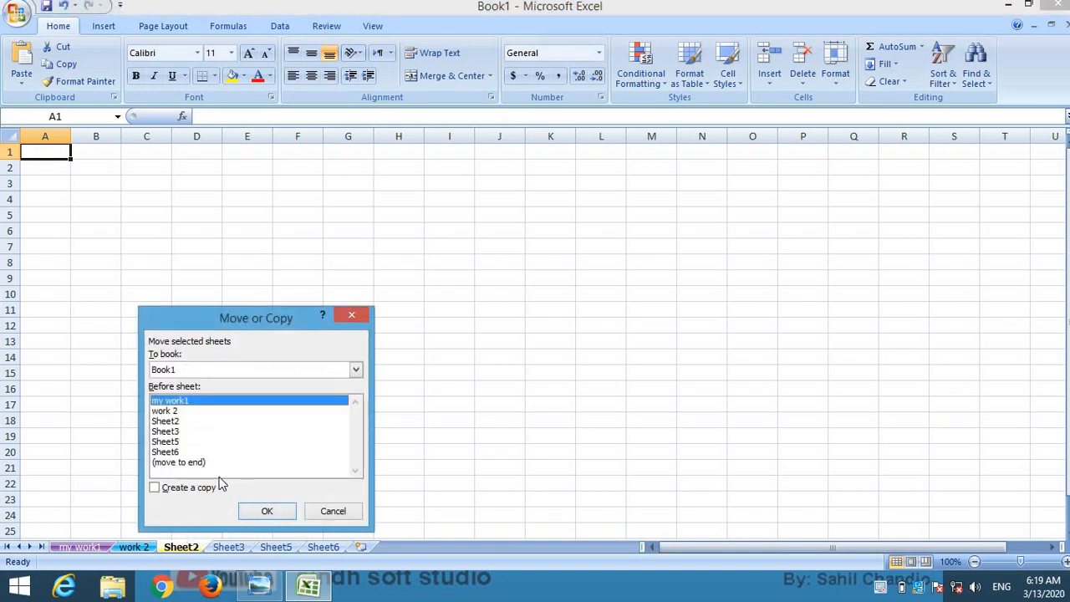
pyautogui.click(167, 430)
pyautogui.click(266, 511)
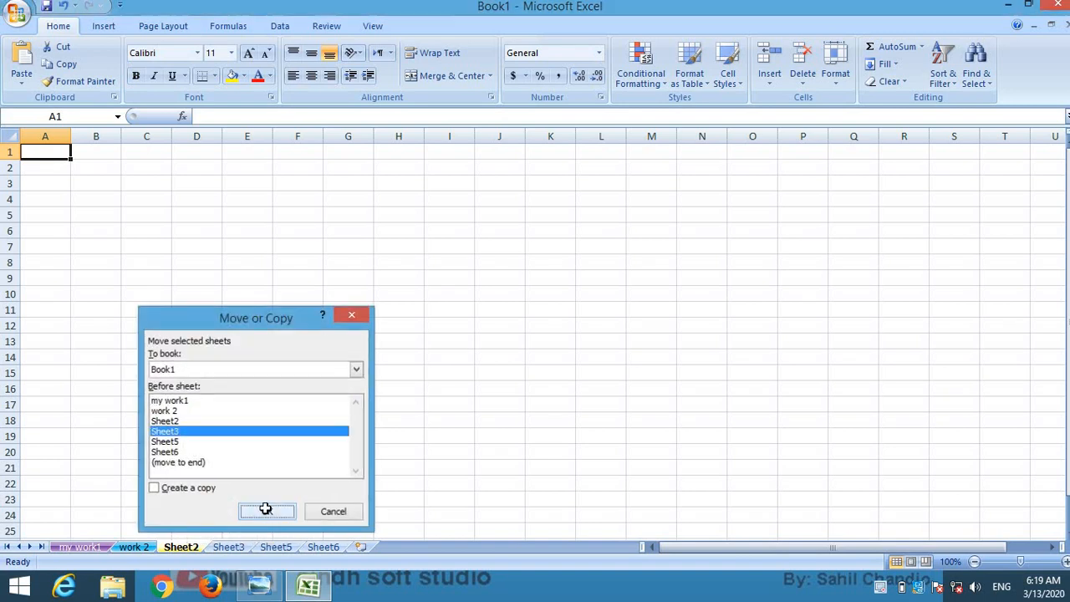
# Apply Move or Copy to Sheet5 within Book1, choosing Sheet5 as the before-sheet position and no copy.
pyautogui.click(247, 548)
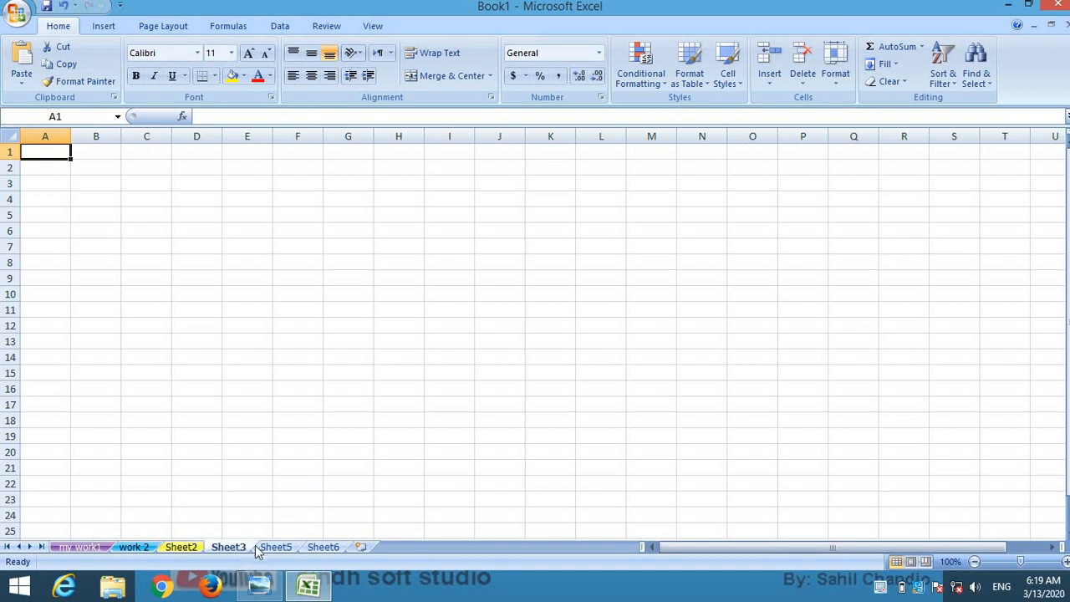
pyautogui.rightClick(274, 548)
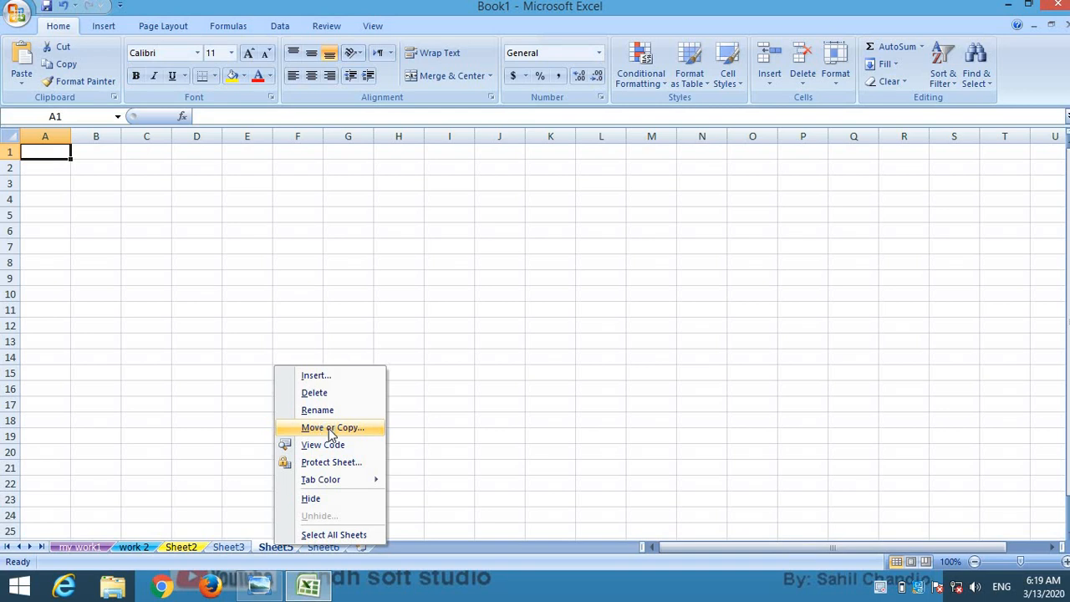
pyautogui.click(332, 428)
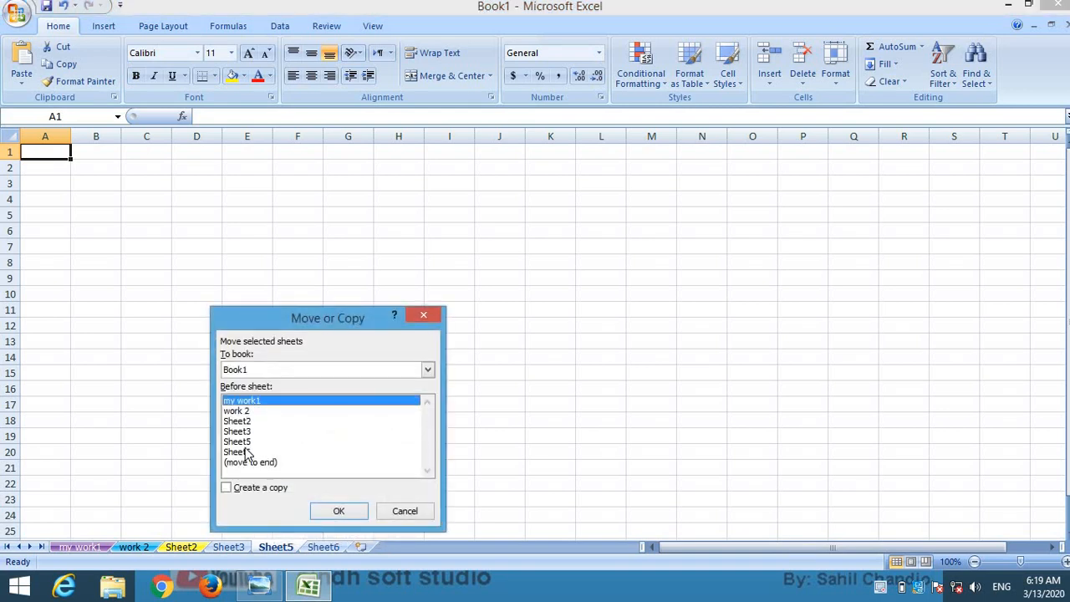
pyautogui.click(248, 441)
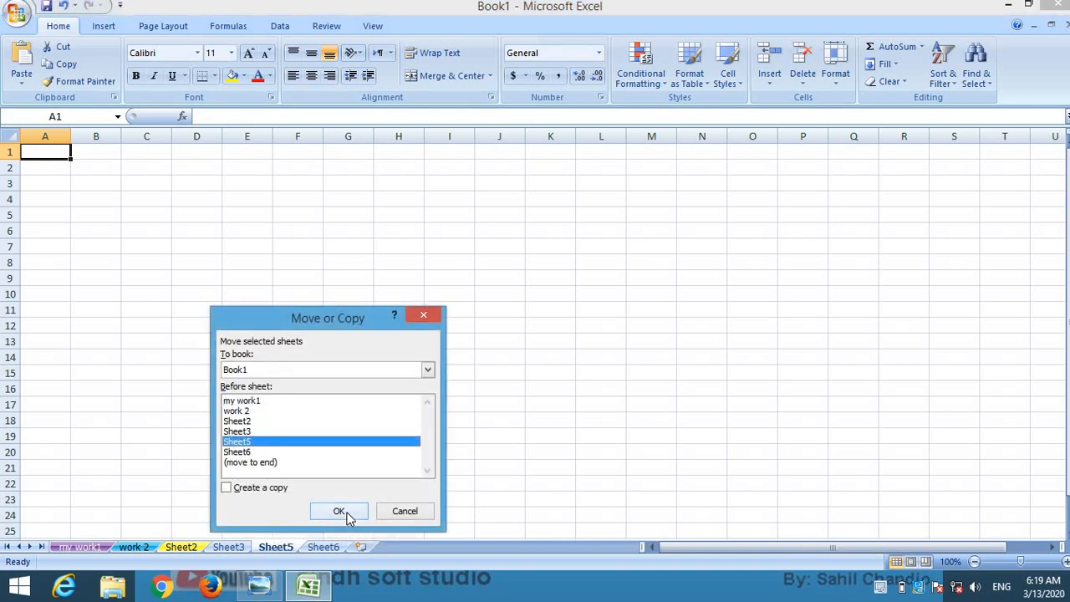
pyautogui.click(342, 512)
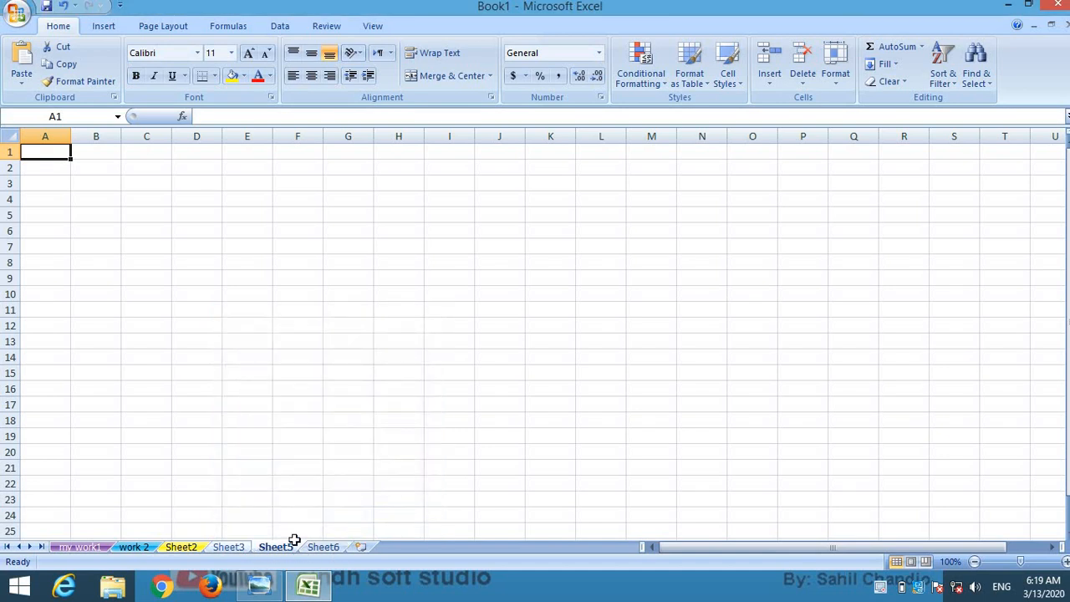
# View the Visual Basic code window of Sheet6, then return to the workbook.
pyautogui.click(323, 547)
pyautogui.rightClick(321, 547)
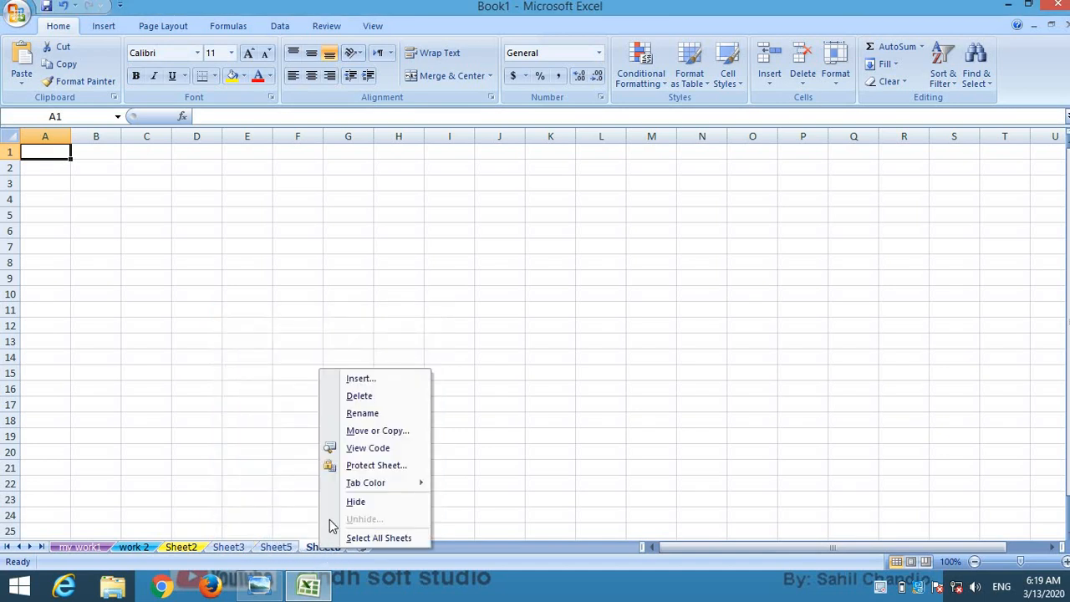
pyautogui.click(380, 452)
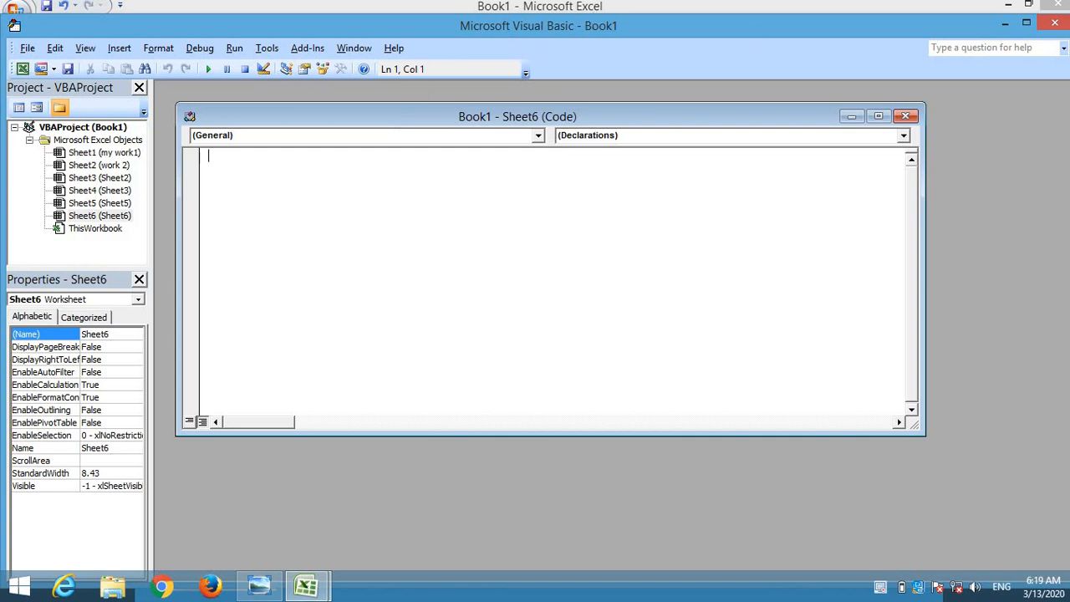
pyautogui.click(1054, 5)
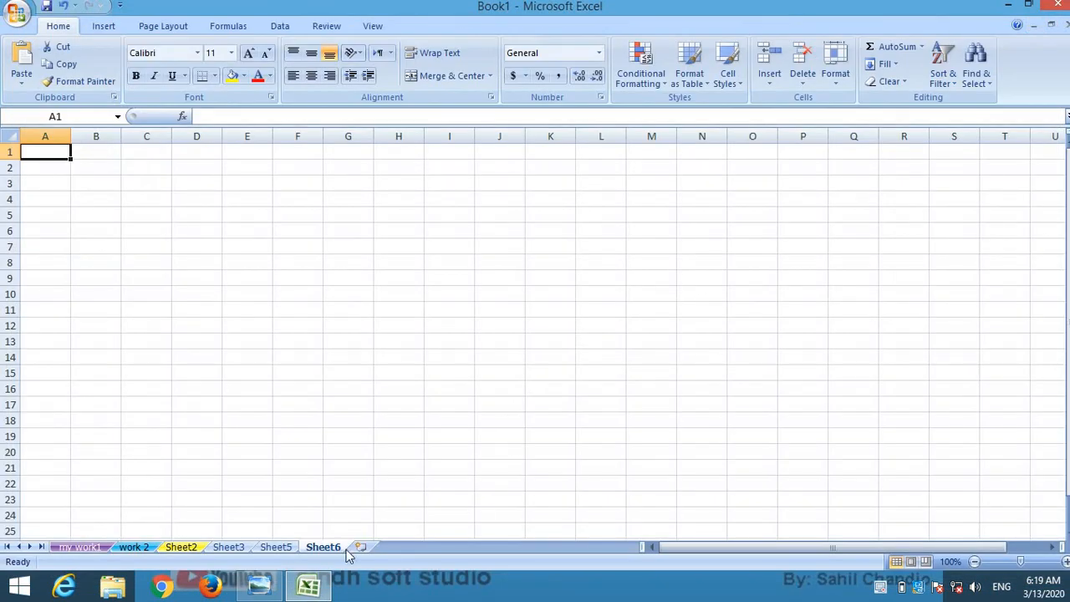
# Protect Sheet6 with the default allowed actions, entering and confirming a sheet password.
pyautogui.rightClick(320, 547)
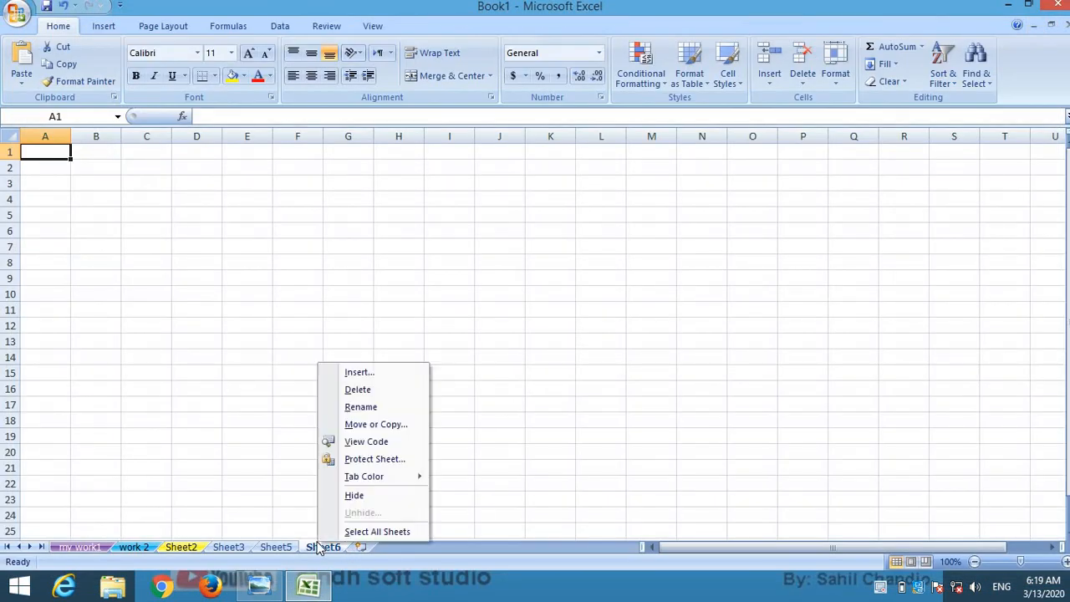
pyautogui.click(377, 458)
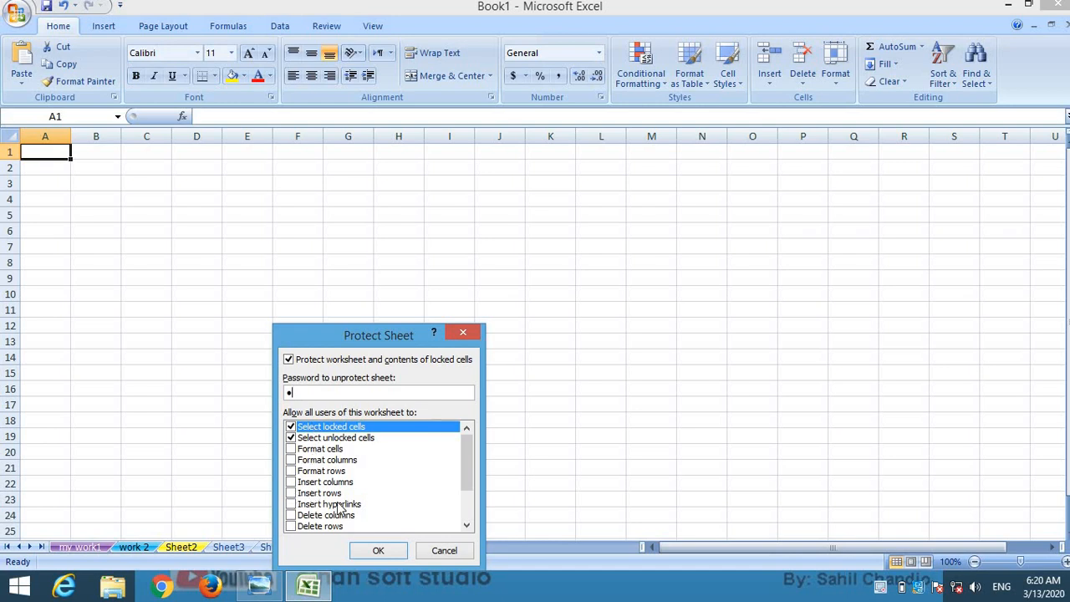
pyautogui.click(378, 550)
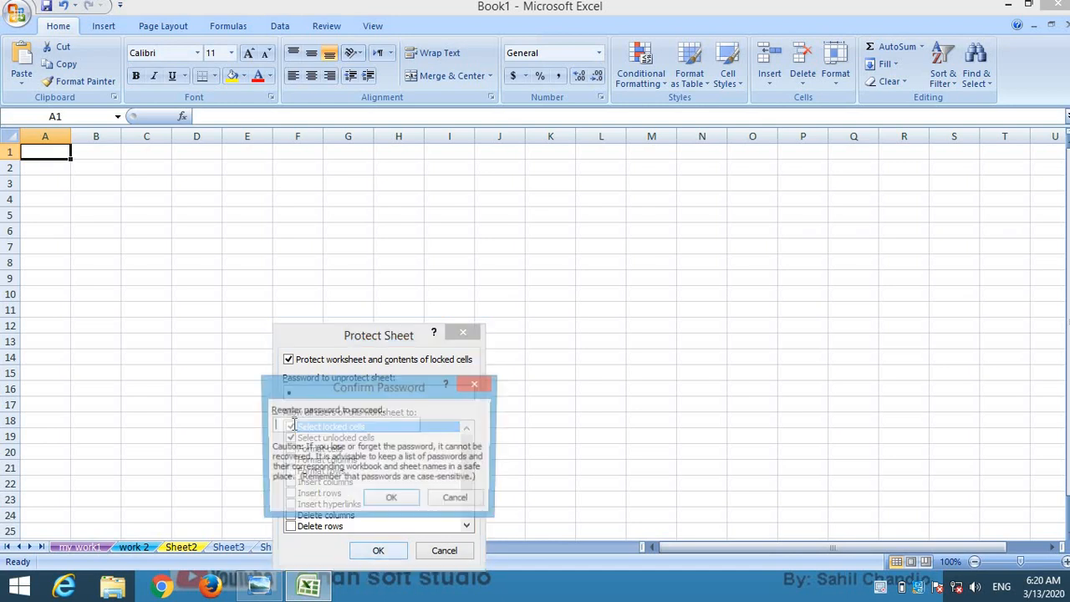
pyautogui.write('1')
pyautogui.click(393, 500)
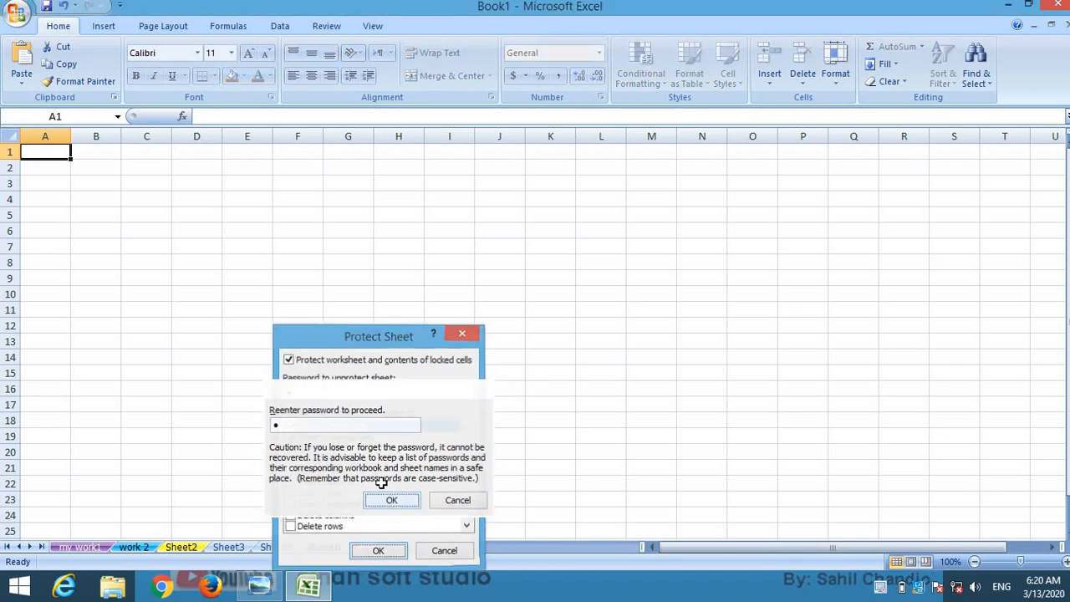
# Try to edit cell C7 and clear the range C4:G14 on the protected Sheet6, dismissing each warning.
pyautogui.doubleClick(153, 248)
pyautogui.click(547, 347)
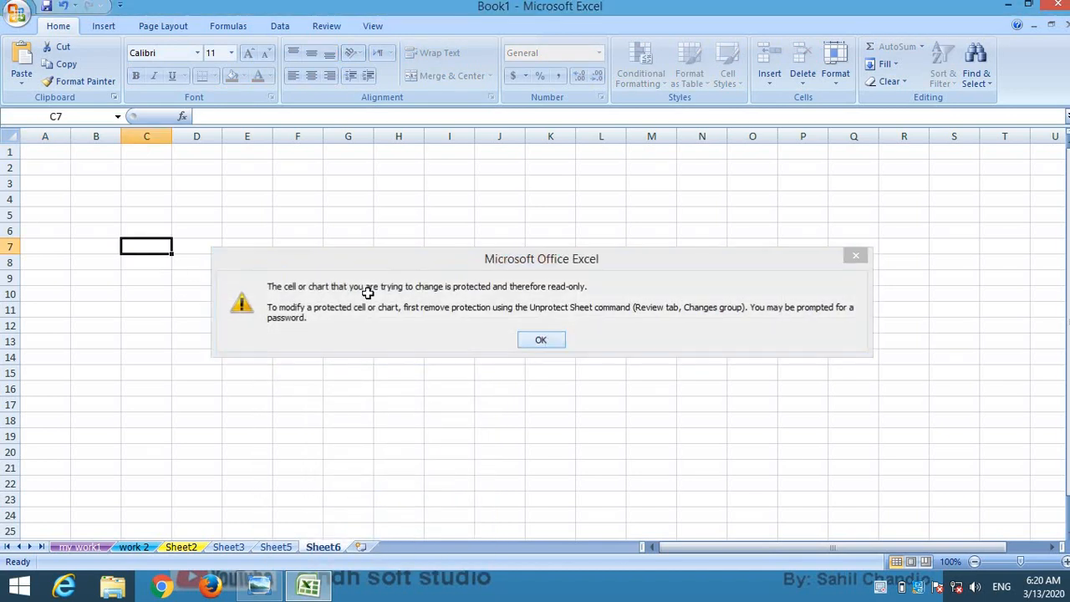
pyautogui.doubleClick(167, 245)
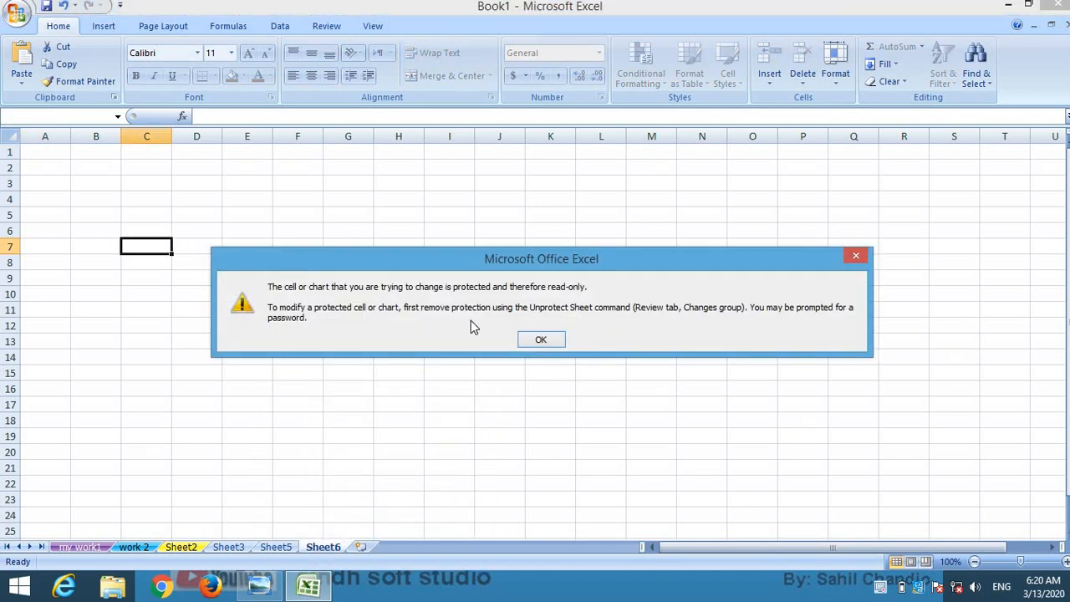
pyautogui.click(541, 339)
pyautogui.moveTo(146, 200); pyautogui.dragTo(370, 363)
pyautogui.press('Delete')
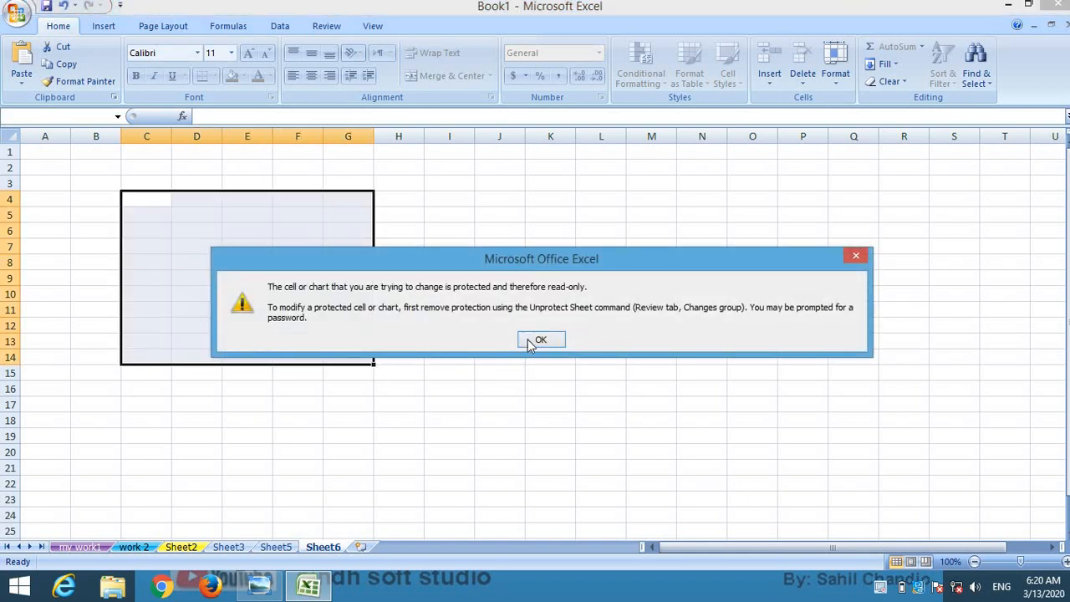
pyautogui.click(531, 338)
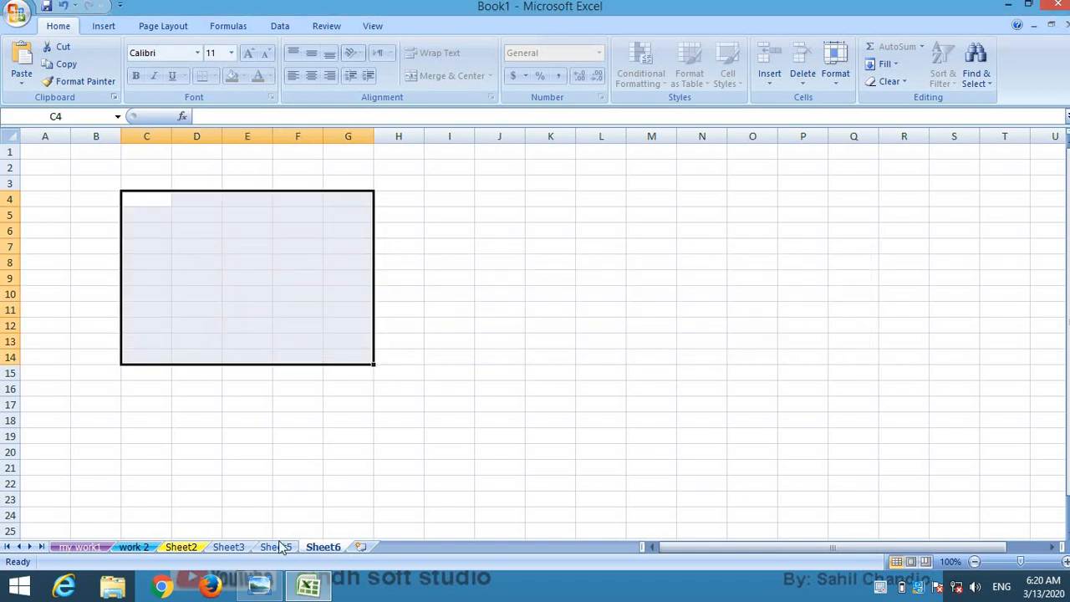
# Unprotect Sheet6 by entering the sheet password.
pyautogui.rightClick(322, 553)
pyautogui.click(385, 463)
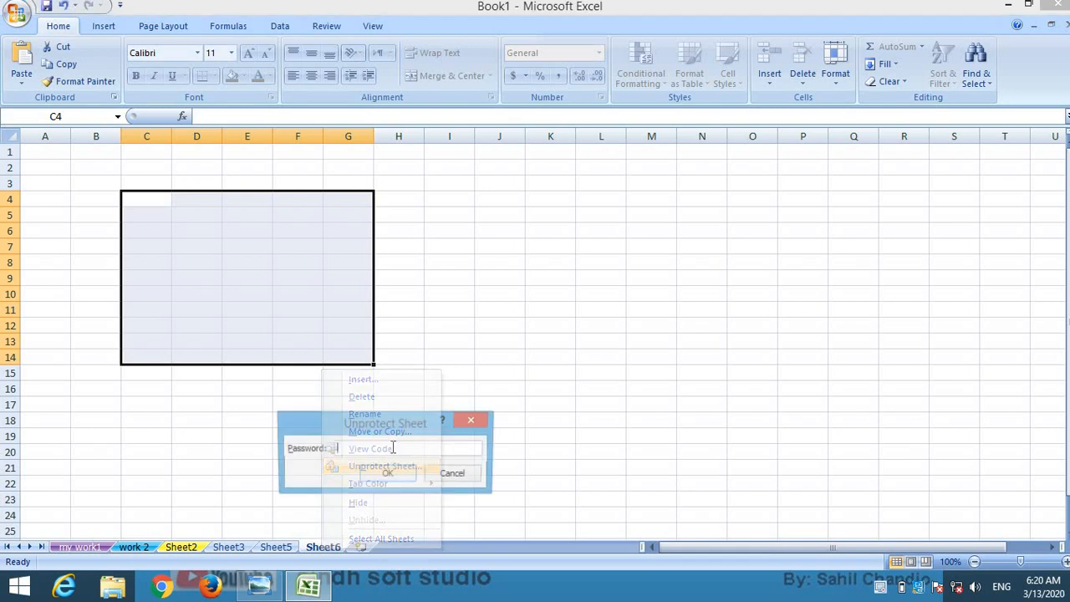
pyautogui.write('•')
pyautogui.press('Return')
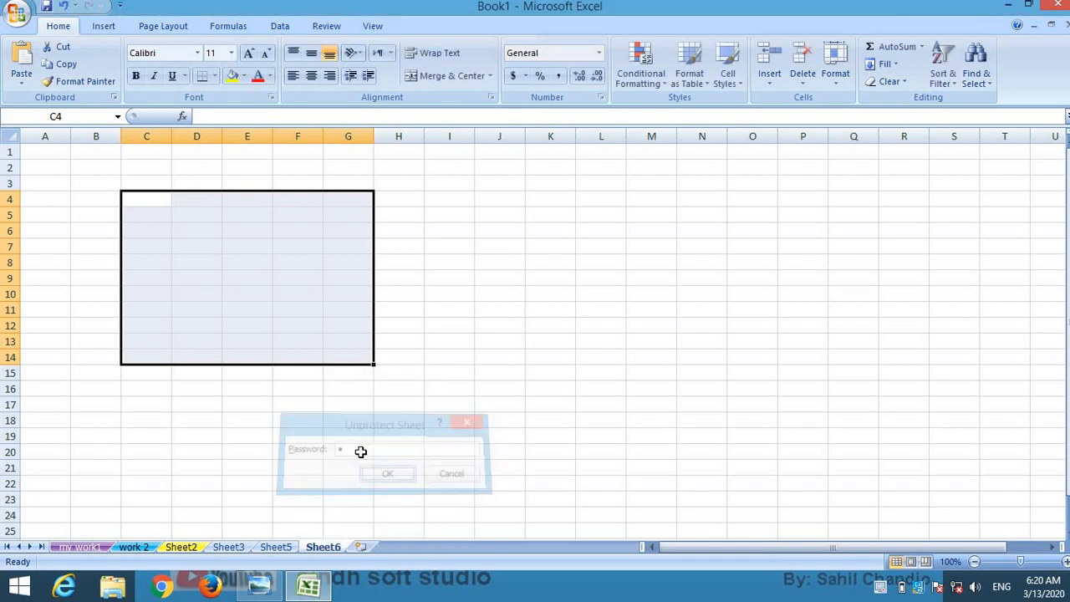
# Enter "sdfasdfasf" in C4, "asdfasdf" in D16, "asdfas" in D10, "fasdfadf" in D8 and "sdfasdfa" in F10 on Sheet6.
pyautogui.write('sdfasdfasf')
pyautogui.click(205, 386)
pyautogui.write('a')
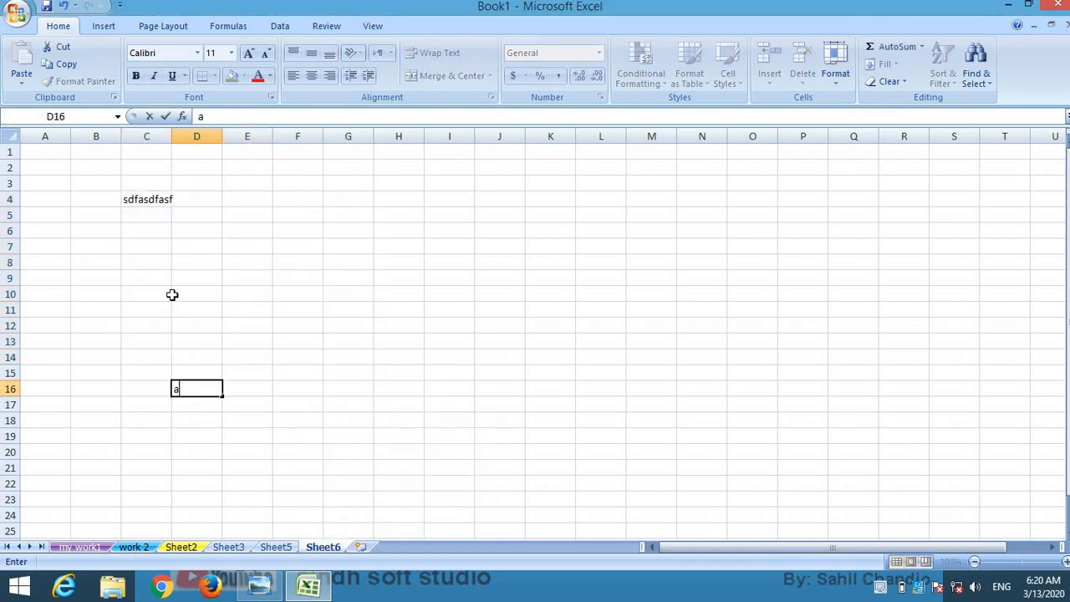
pyautogui.write('sdfasdf')
pyautogui.click(173, 293)
pyautogui.write('asdfas')
pyautogui.click(203, 259)
pyautogui.write('fasdfadf')
pyautogui.click(297, 277)
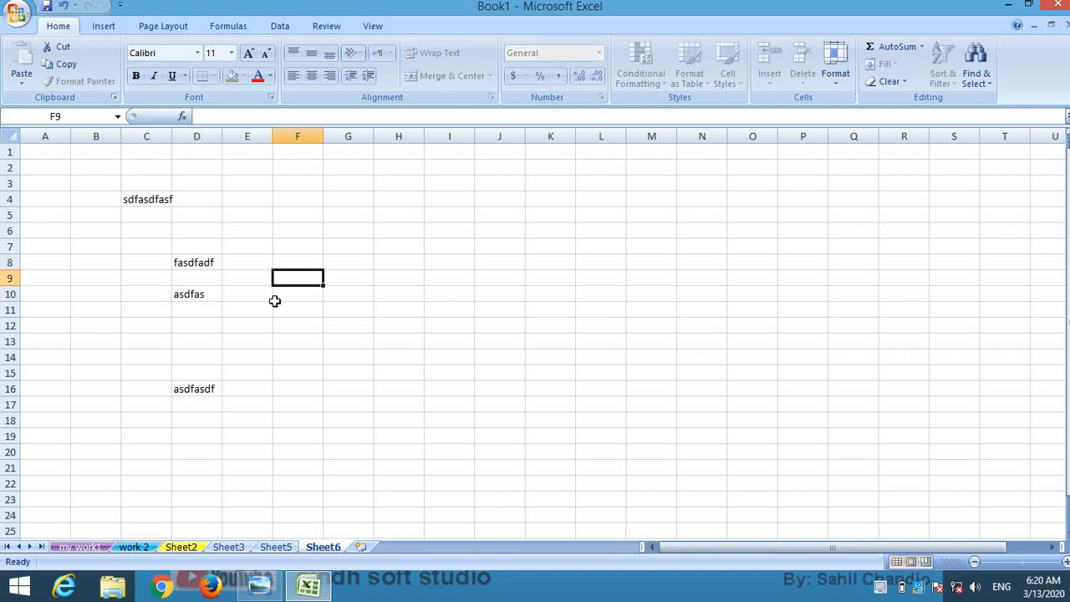
pyautogui.press('Return')
pyautogui.write('sdfasdfa')
pyautogui.click(304, 323)
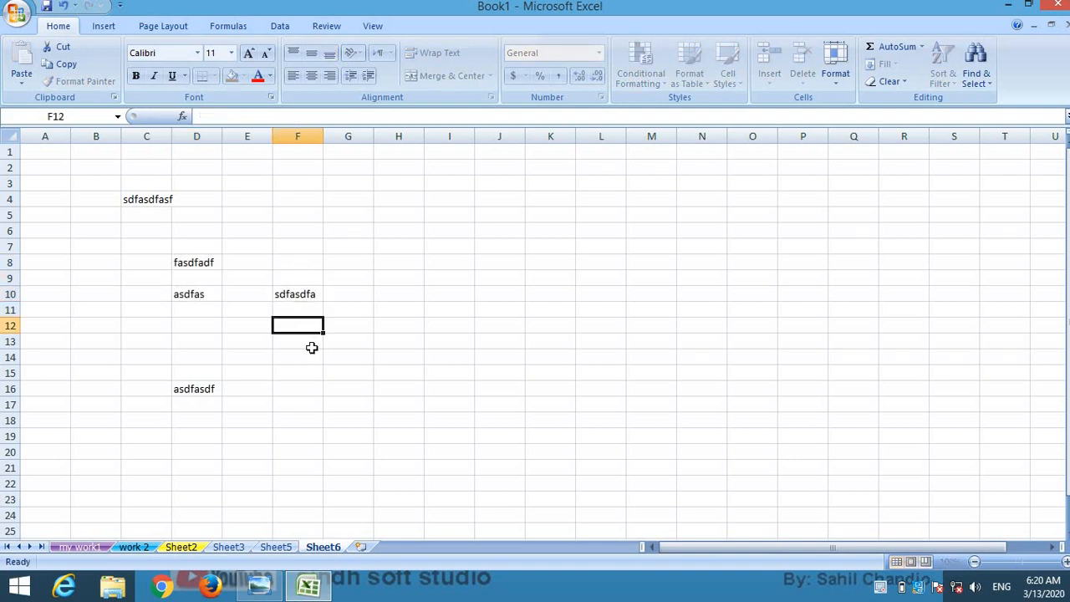
# Hide Sheet6, Sheet5 and Sheet3 one after another.
pyautogui.rightClick(322, 550)
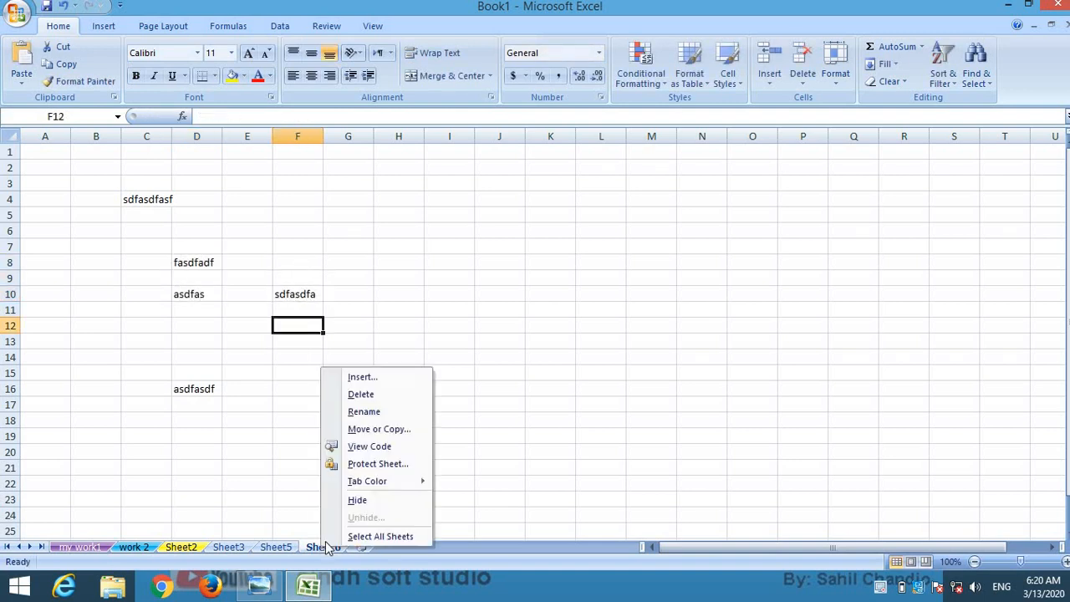
pyautogui.click(374, 502)
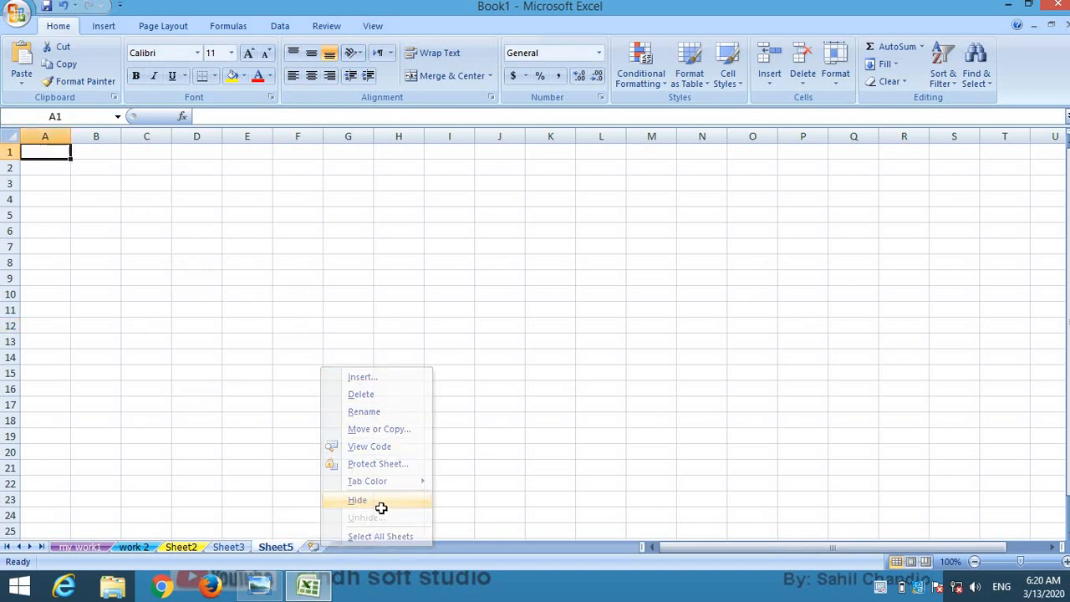
pyautogui.rightClick(275, 548)
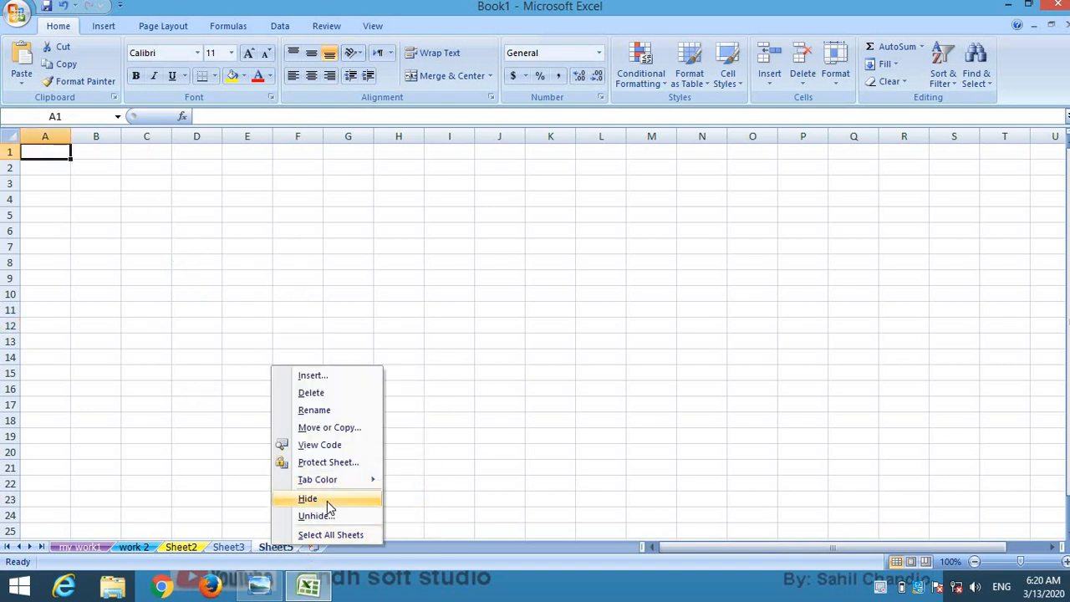
pyautogui.click(326, 500)
pyautogui.rightClick(224, 547)
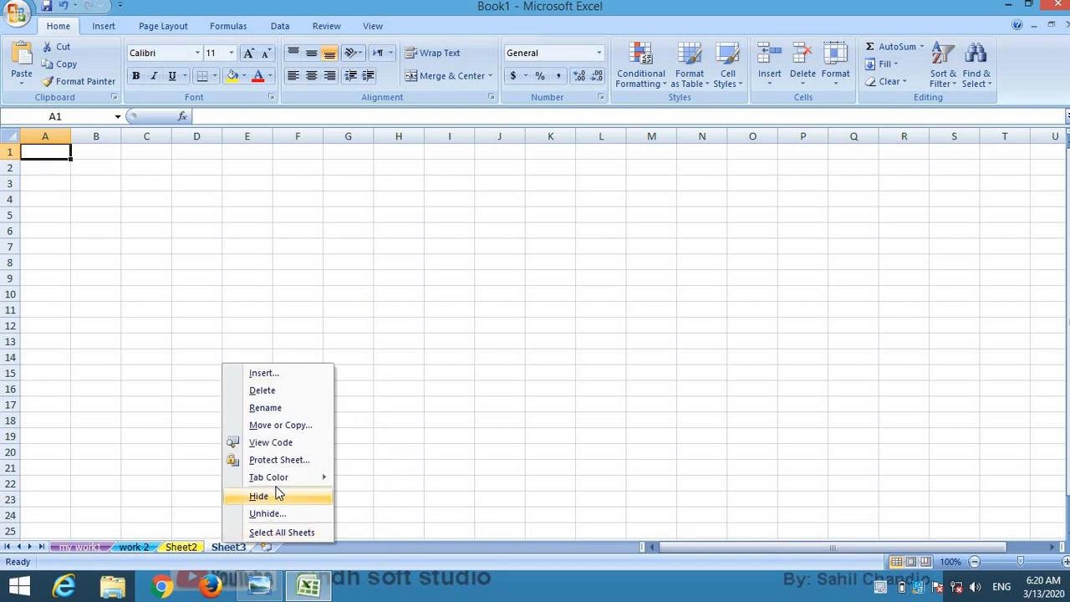
pyautogui.click(275, 492)
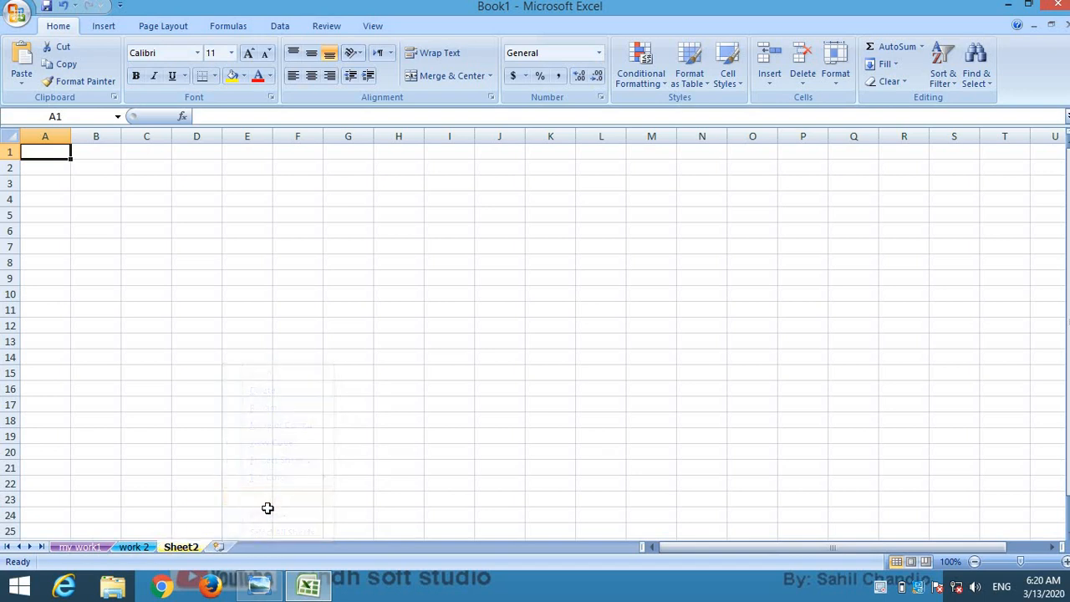
# Unhide Sheet6 from the workbook's list of hidden sheets.
pyautogui.rightClick(197, 547)
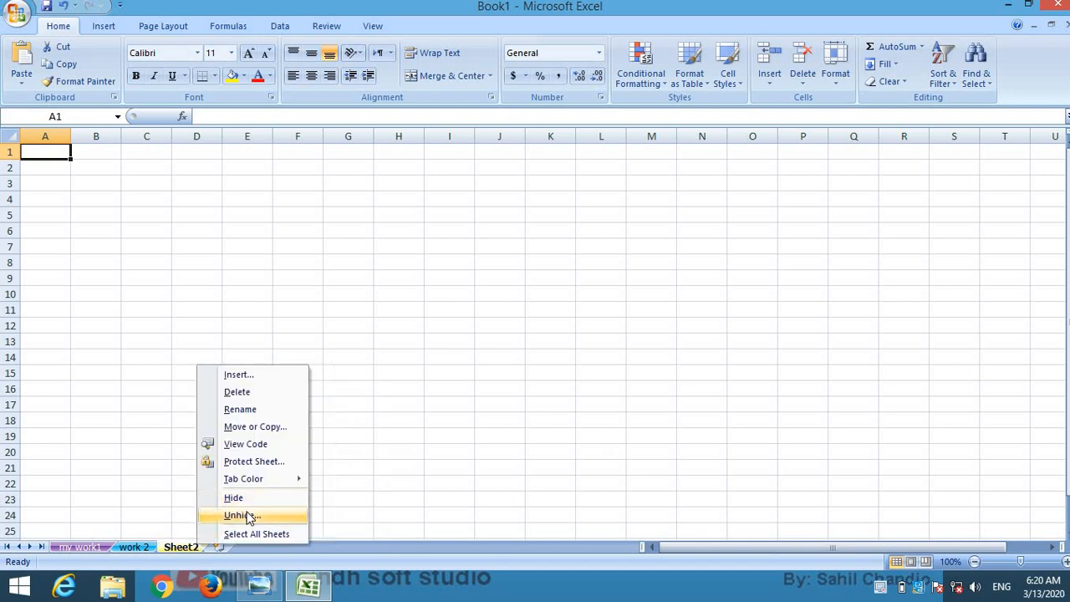
pyautogui.click(242, 515)
pyautogui.click(156, 477)
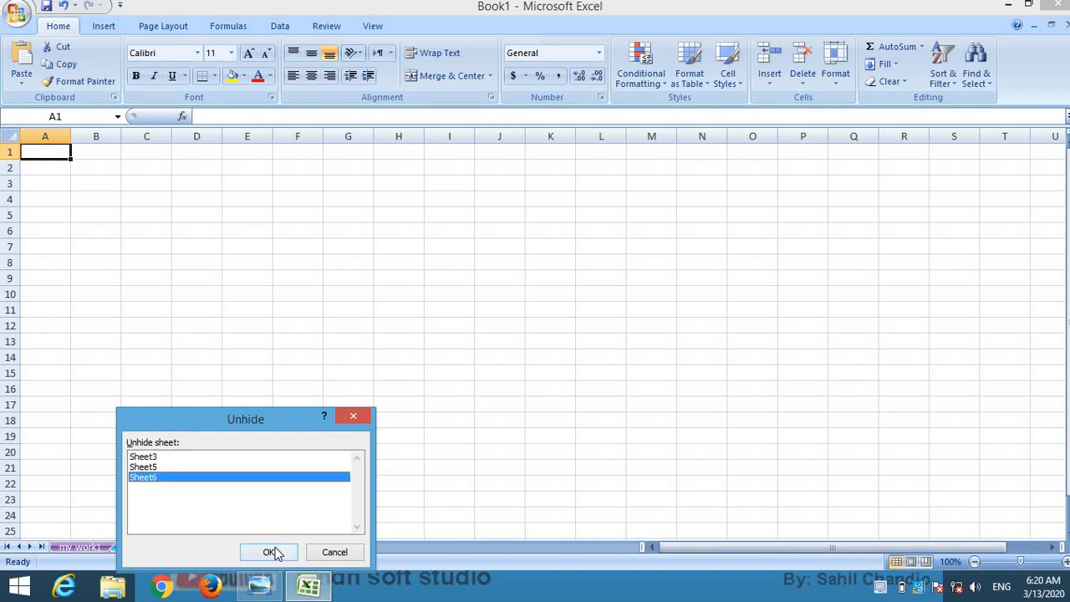
pyautogui.click(273, 552)
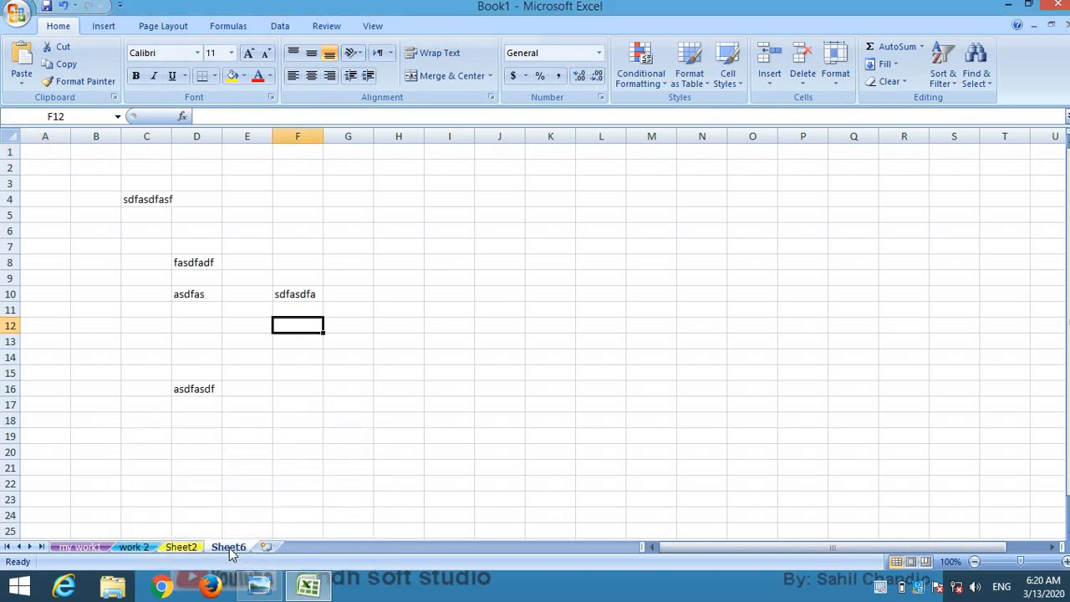
pyautogui.click(308, 380)
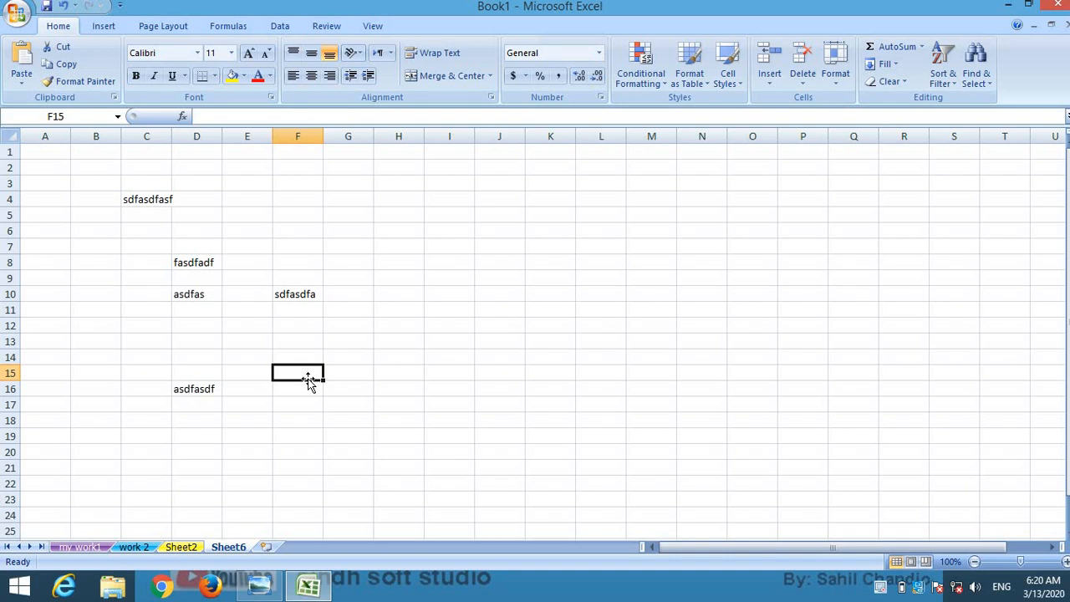
pyautogui.click(339, 280)
pyautogui.click(365, 260)
pyautogui.click(414, 291)
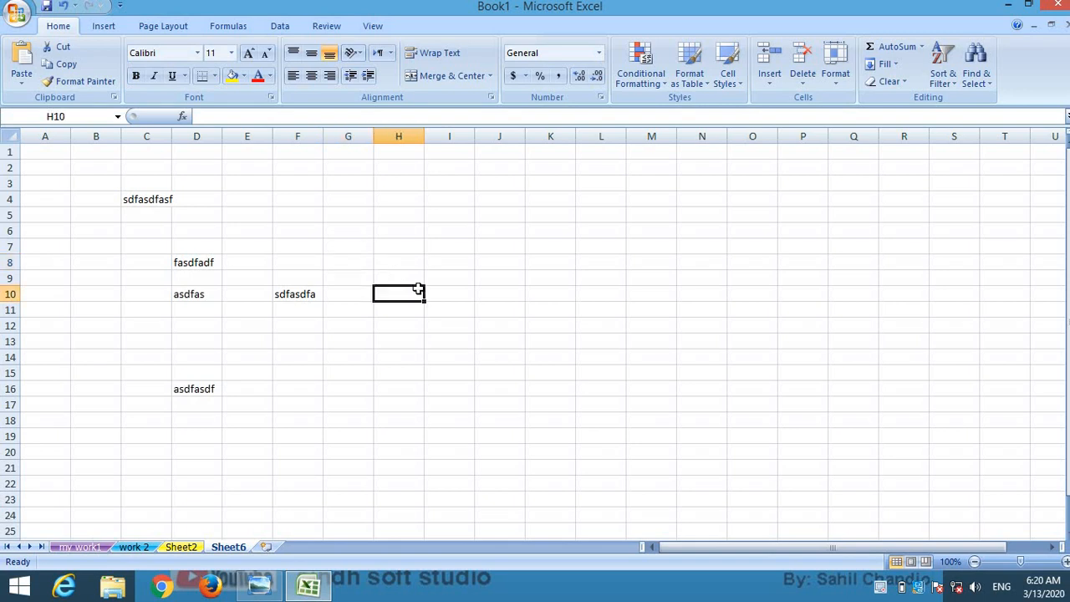
pyautogui.click(437, 265)
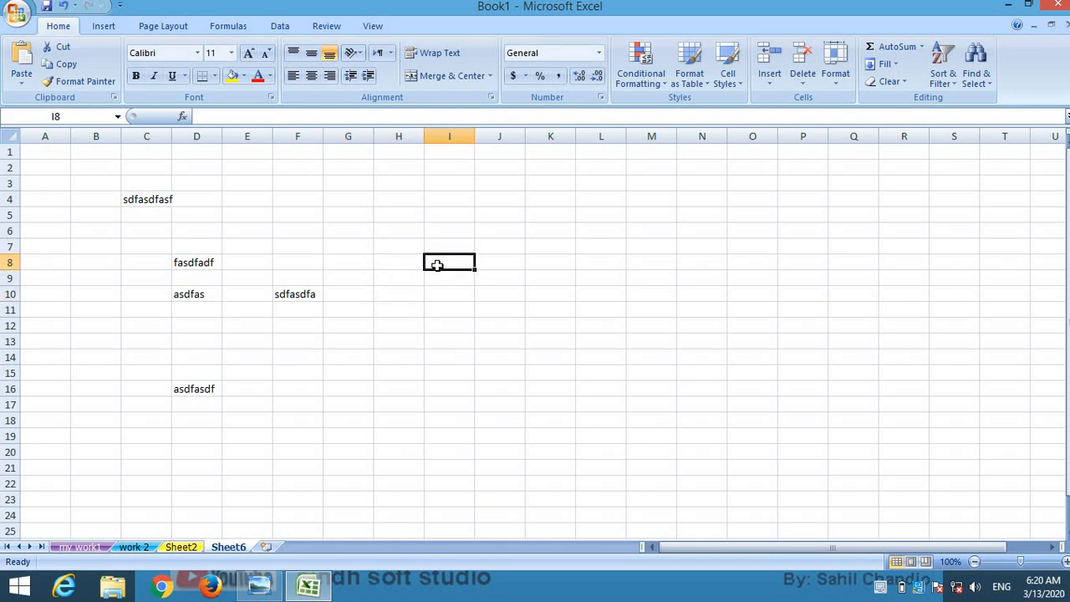
pyautogui.click(410, 295)
pyautogui.click(398, 321)
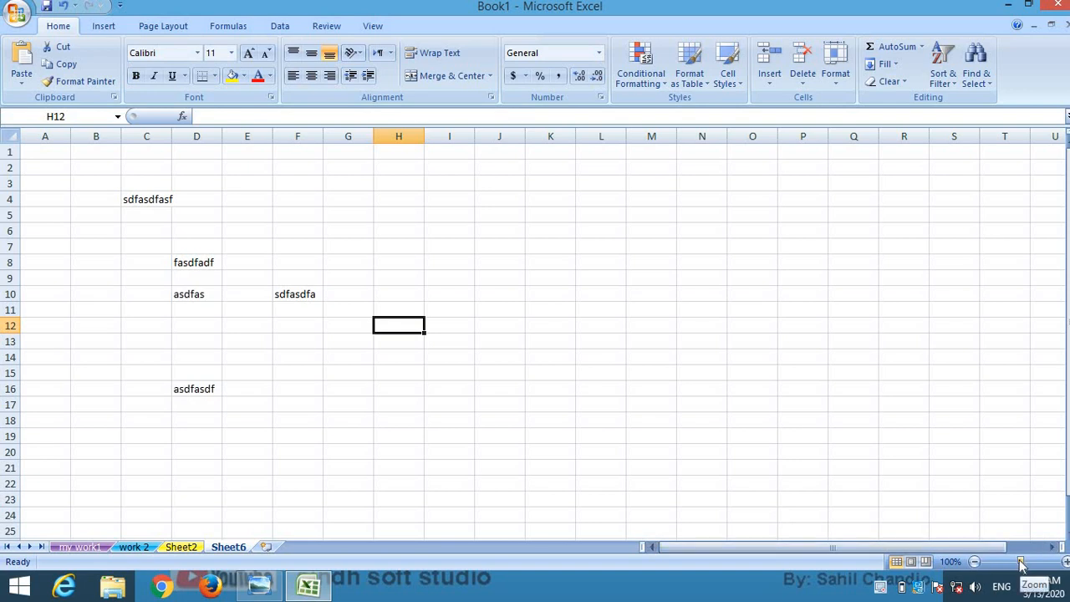
# Zoom the Sheet6 worksheet in to 400%, then return it to 100%.
pyautogui.moveTo(1019, 565); pyautogui.dragTo(1056, 566)
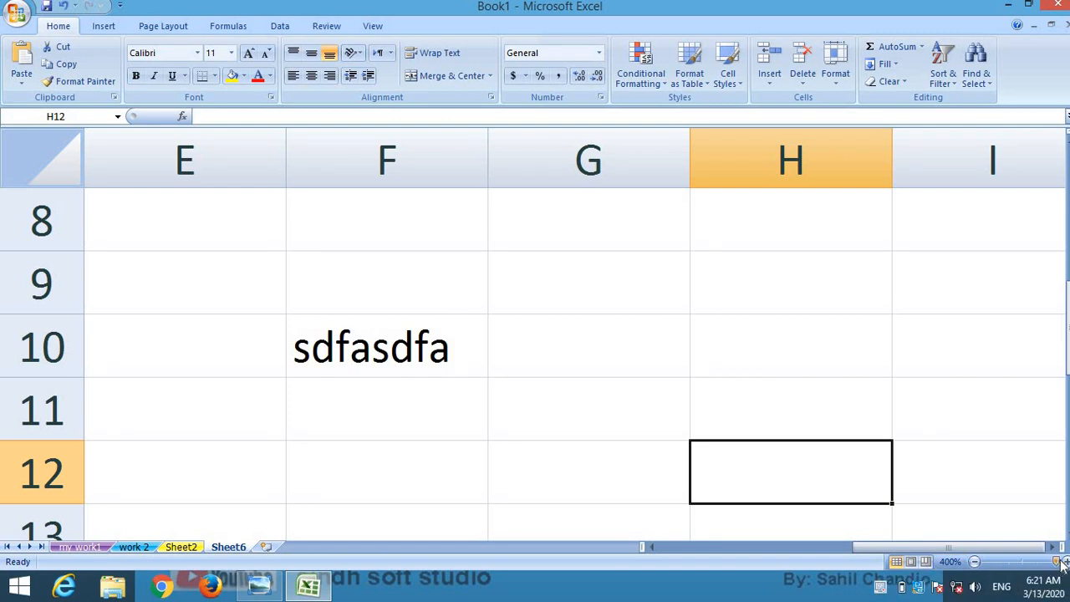
pyautogui.moveTo(1059, 565); pyautogui.dragTo(1028, 571)
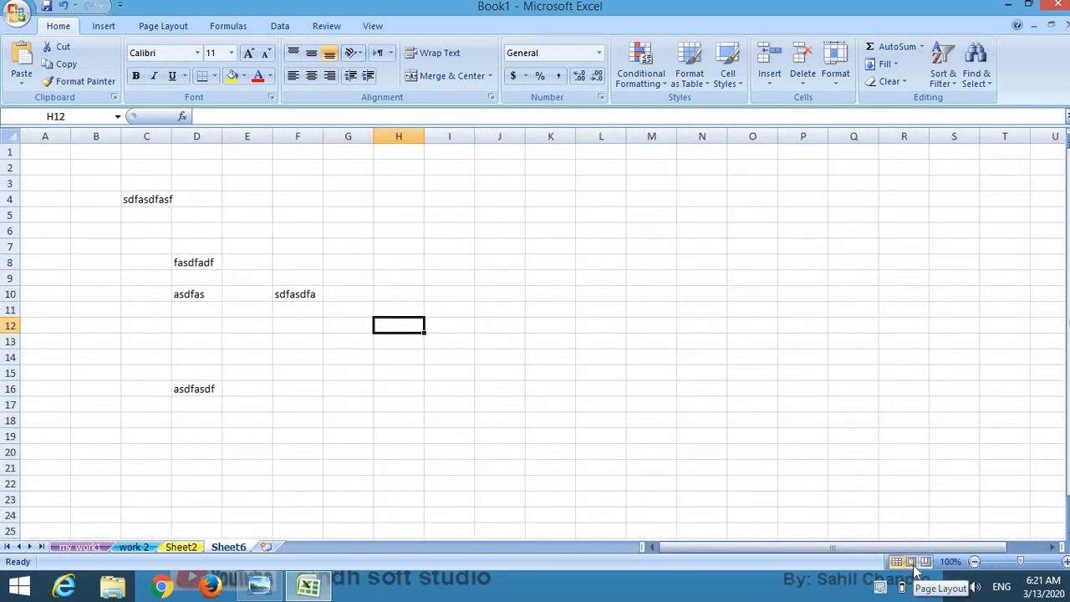
# View Sheet6 in Page Layout and Page Break Preview, dismissing the welcome message, and return to Normal view.
pyautogui.click(912, 563)
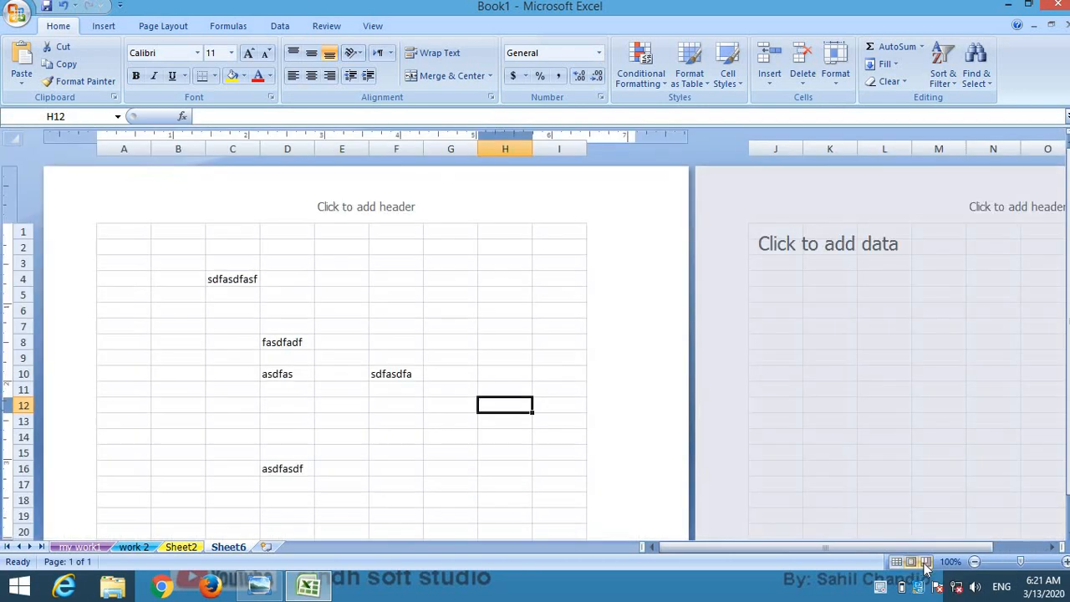
pyautogui.click(925, 562)
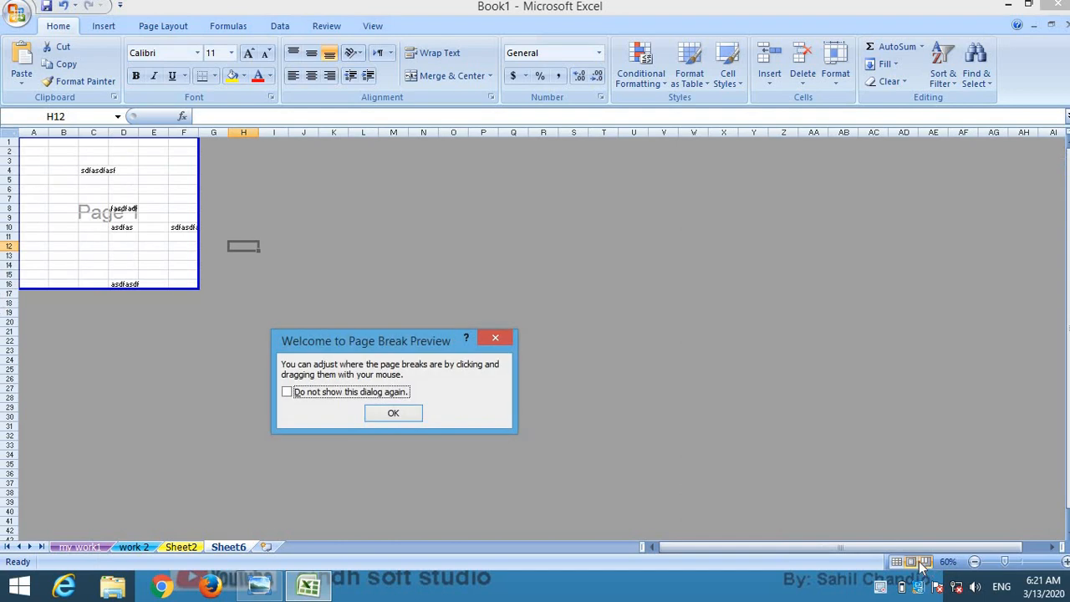
pyautogui.click(298, 393)
pyautogui.click(392, 412)
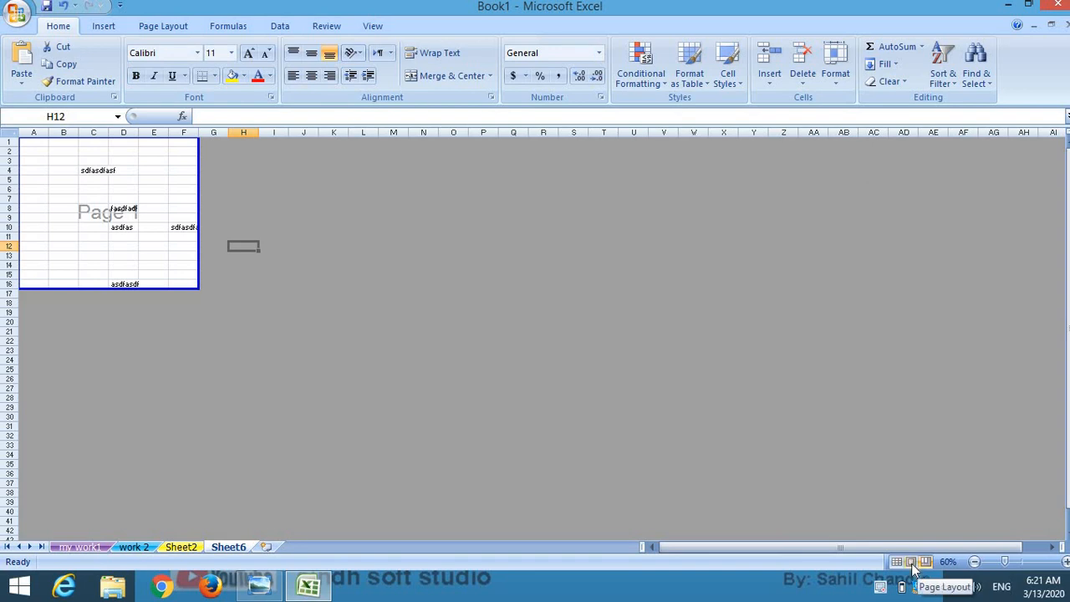
pyautogui.click(912, 563)
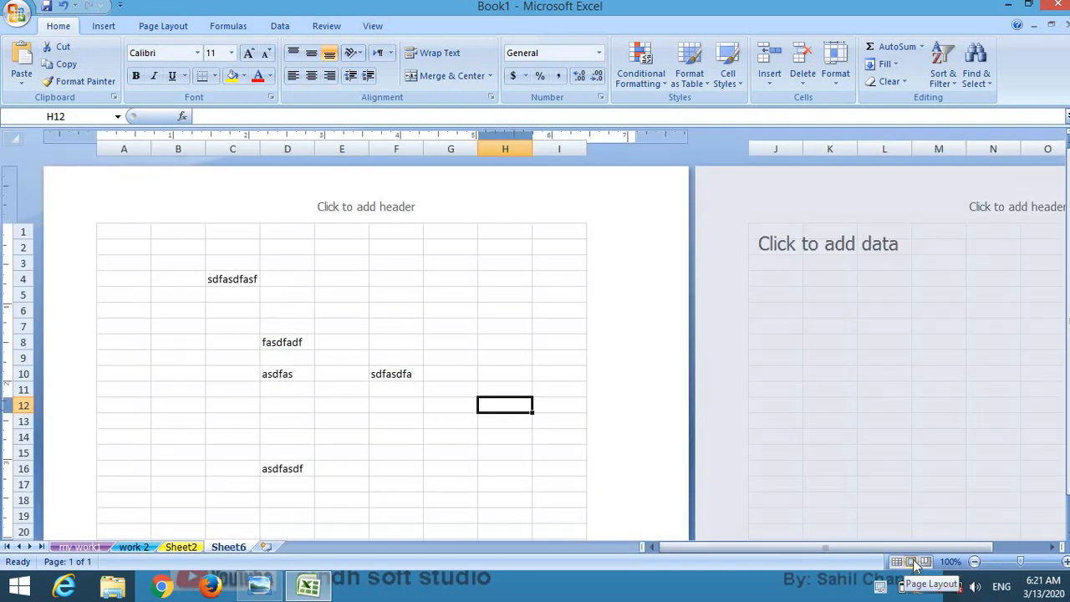
pyautogui.click(896, 562)
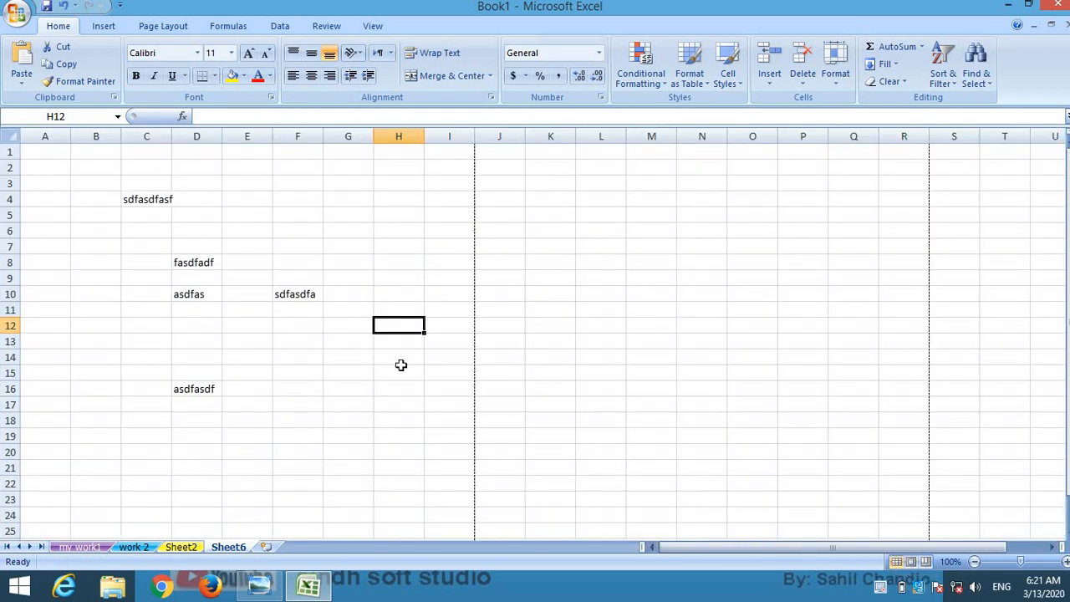
pyautogui.press('Left')
pyautogui.press('Left')
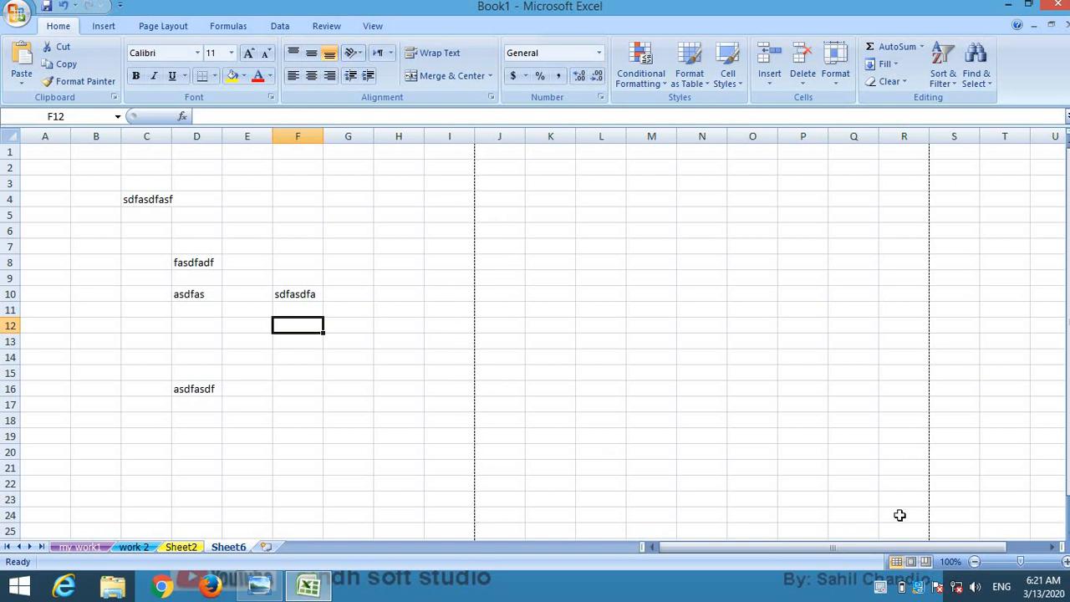
pyautogui.moveTo(898, 549); pyautogui.dragTo(795, 551)
# Switch to Windows Photo Viewer to show the MS EXCEL .jpg image.
pyautogui.click(258, 588)
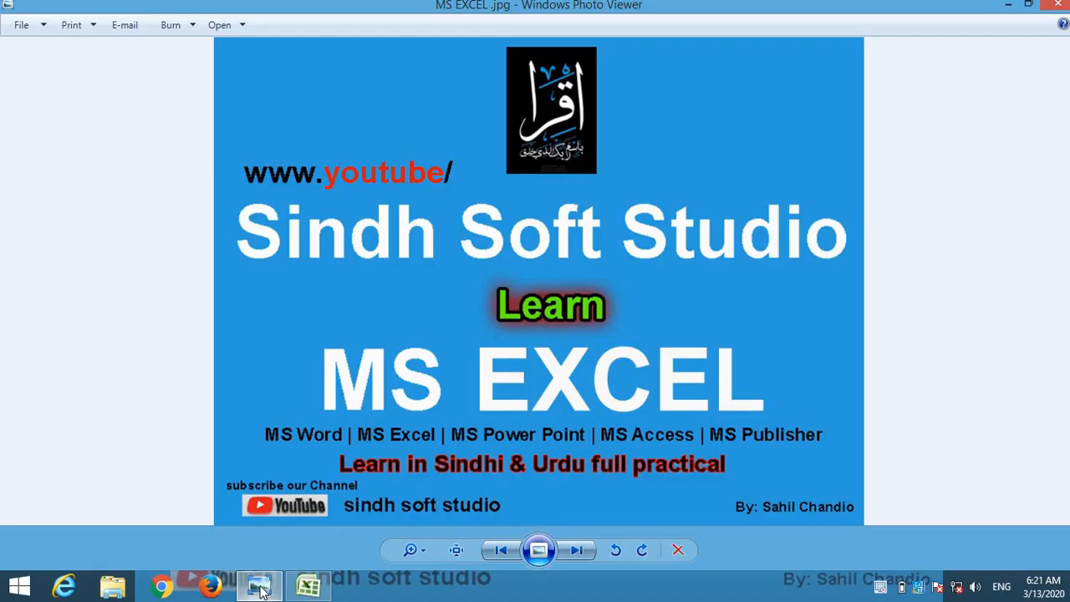